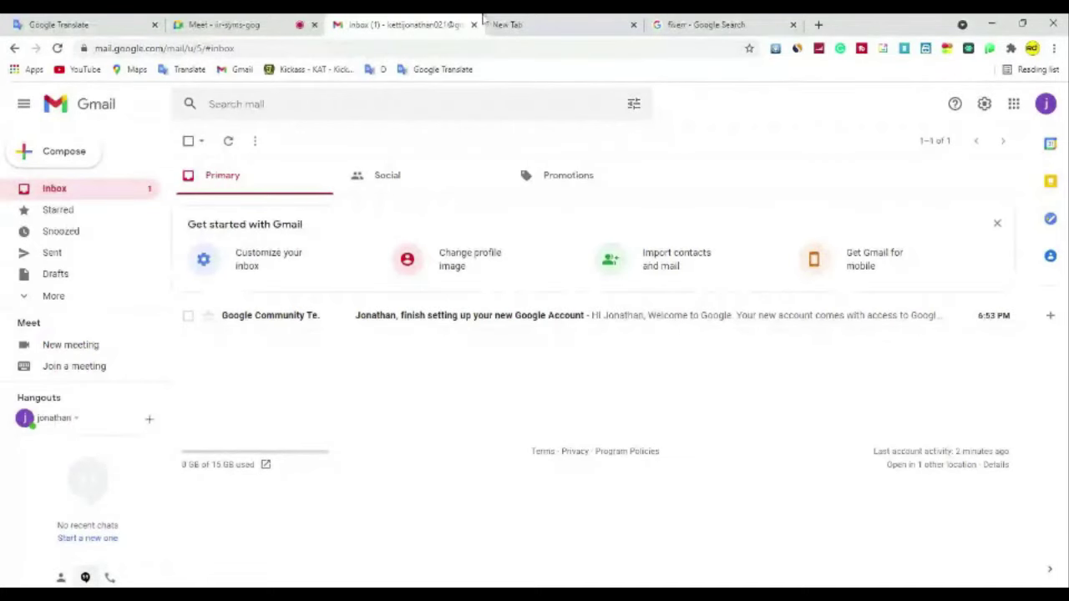
# Step: Search Google for fiverr.com from the new browser tab
pyautogui.click(515, 20)
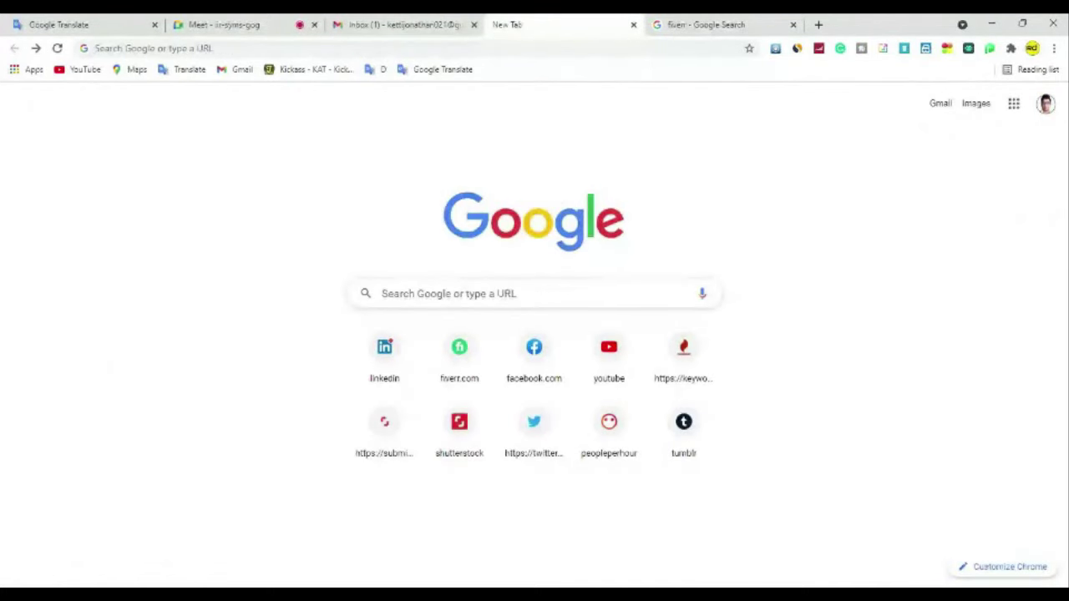
pyautogui.click(558, 294)
pyautogui.write('fiverr')
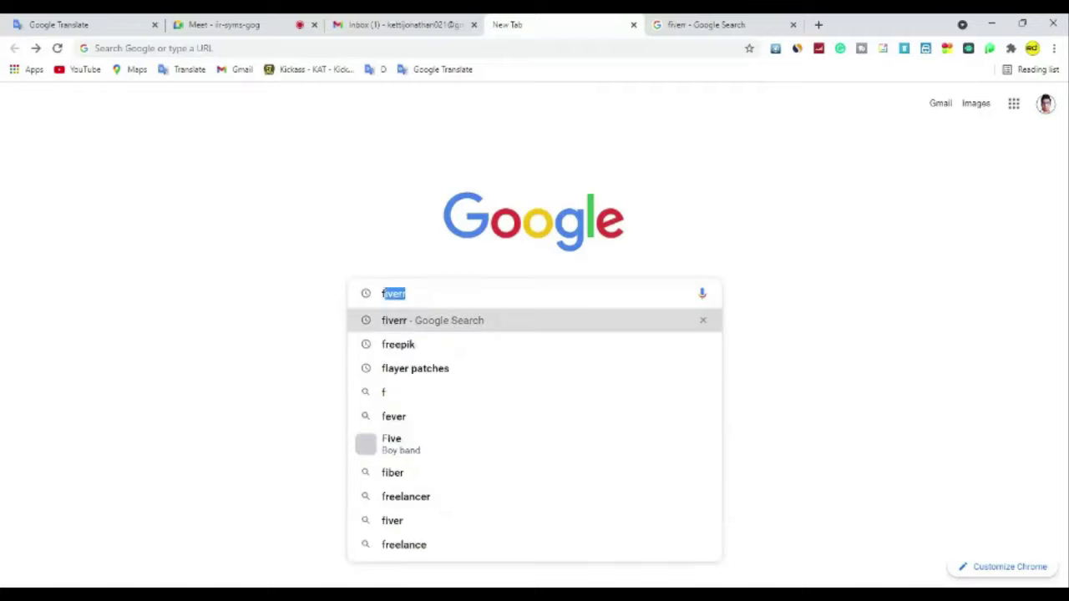
pyautogui.press('Return')
pyautogui.write('c')
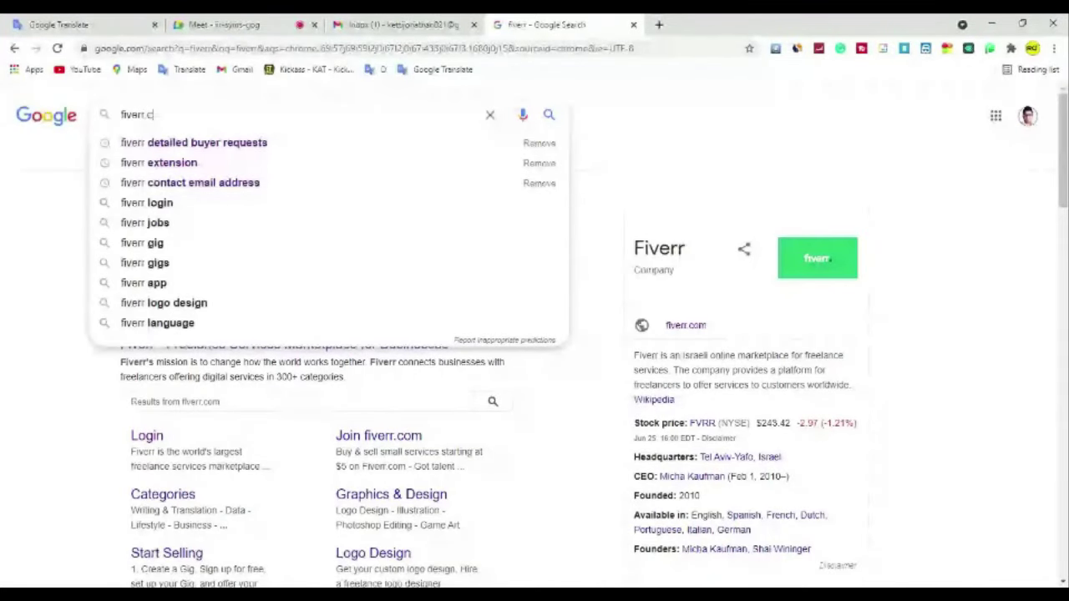
pyautogui.write('om')
pyautogui.press('Return')
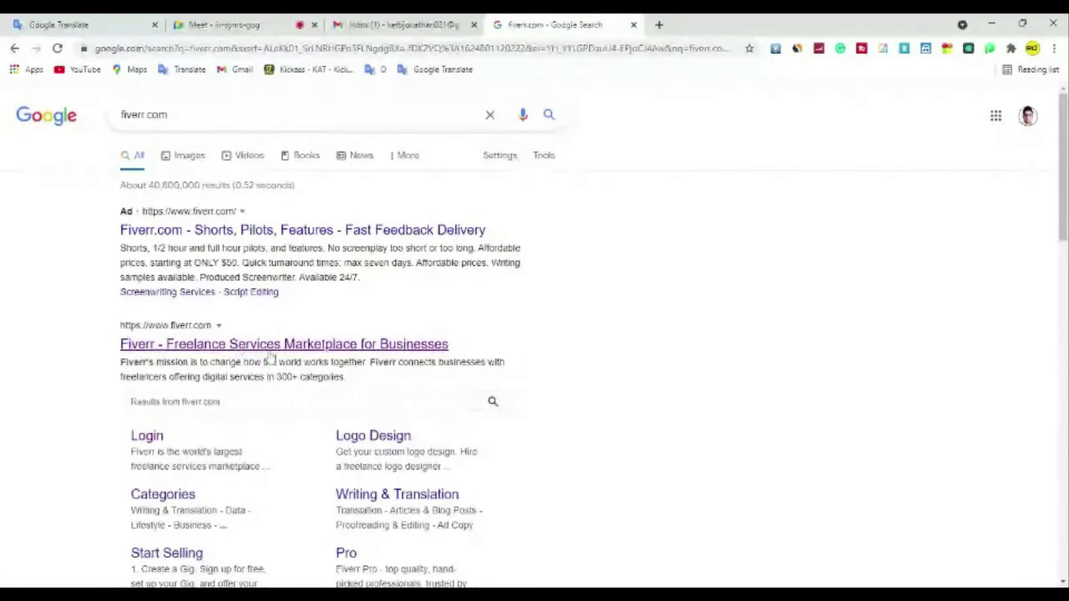
# Step: Open the Fiverr homepage and review its SimilarWeb stats: global rank #532, 63.00M monthly visits
pyautogui.click(269, 349)
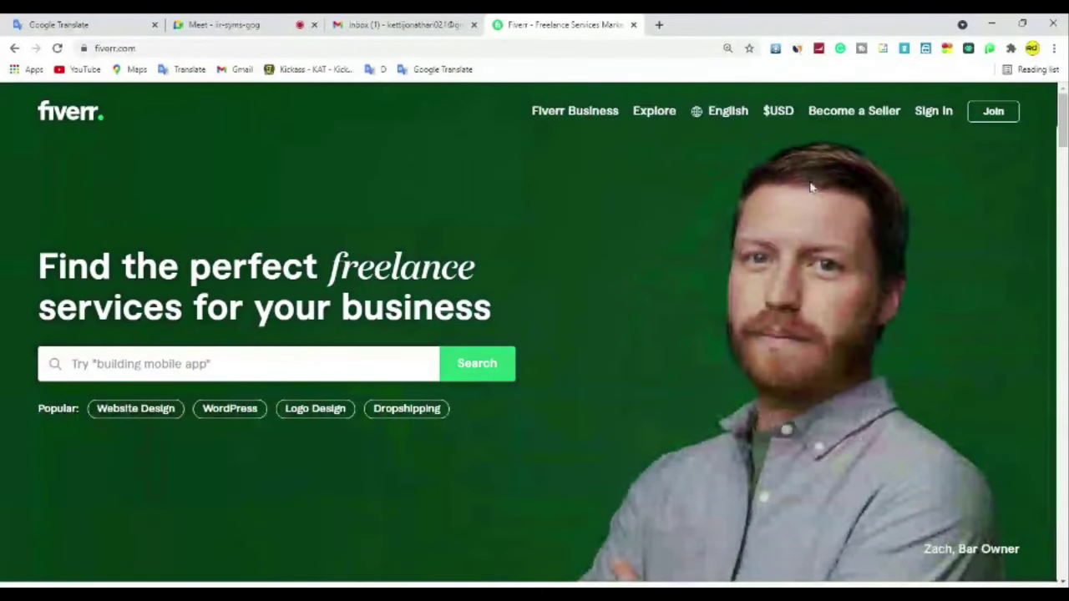
pyautogui.click(797, 48)
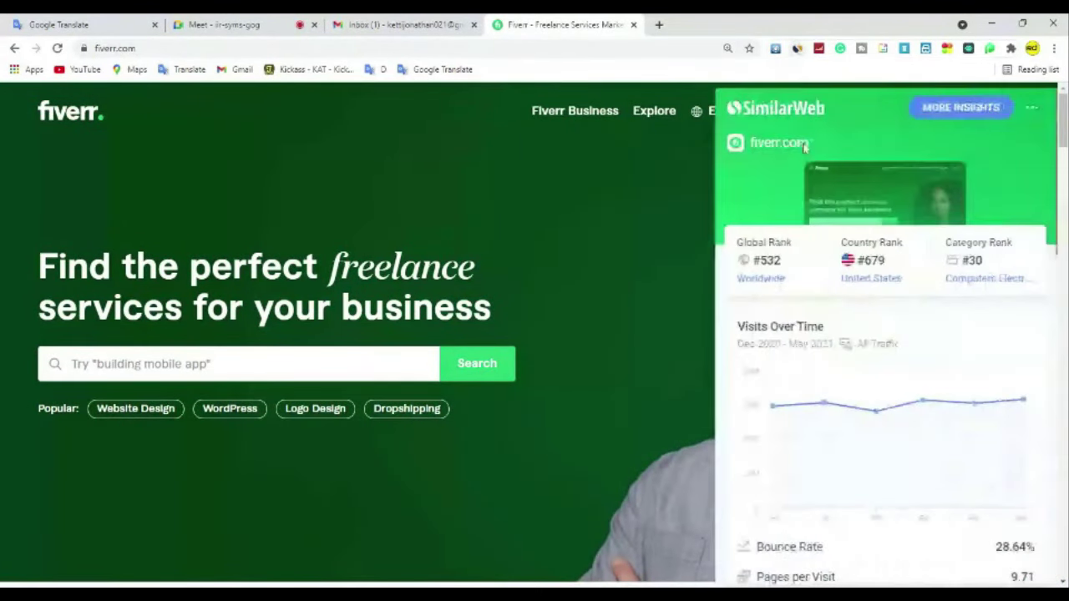
pyautogui.scroll(-1, 822, 322)
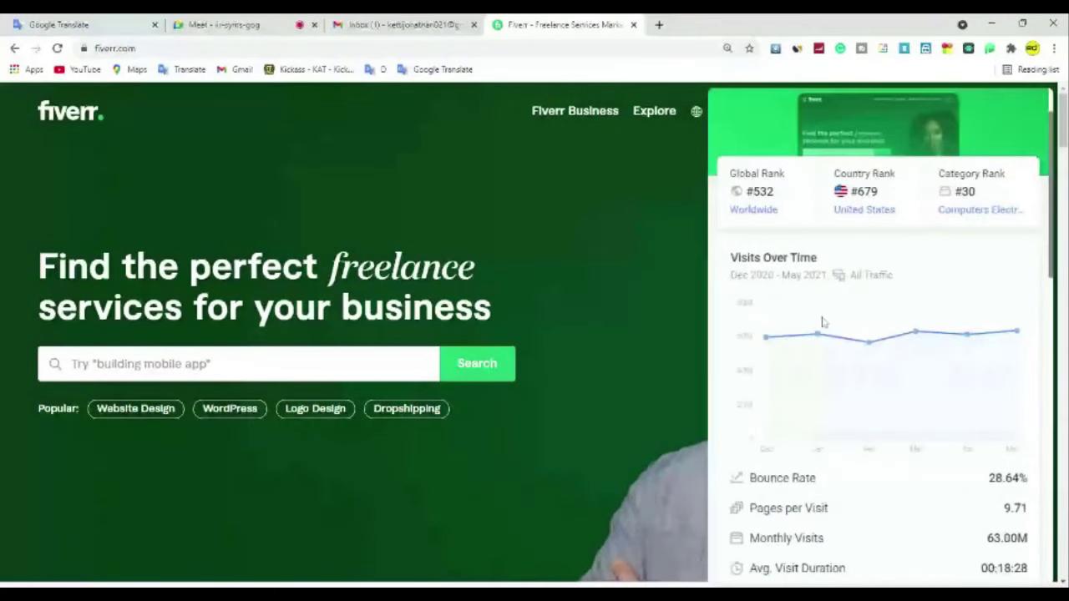
pyautogui.scroll(-2, 822, 322)
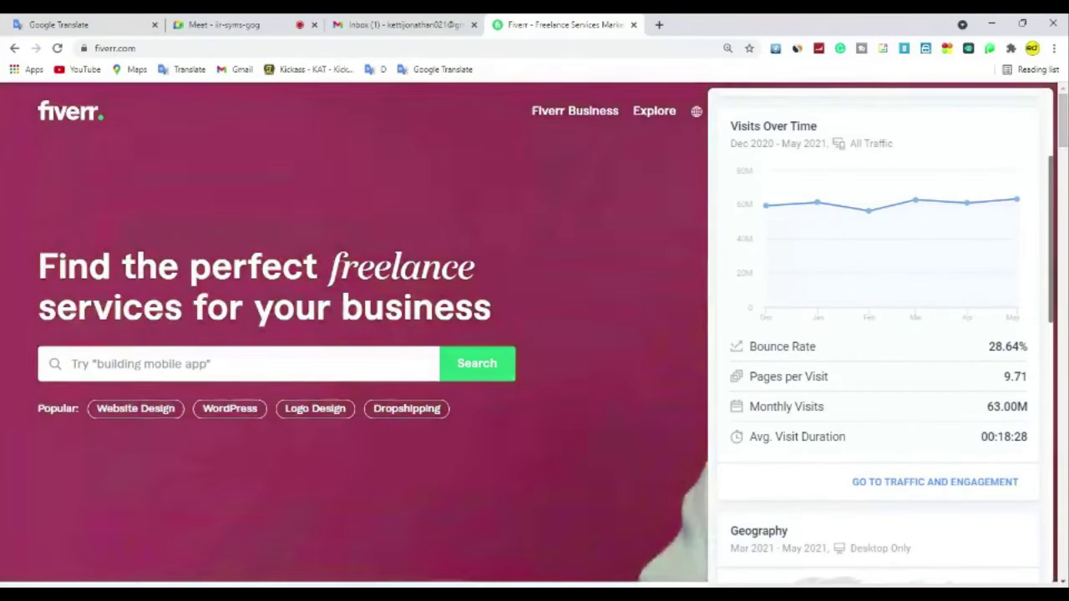
pyautogui.scroll(2, 835, 426)
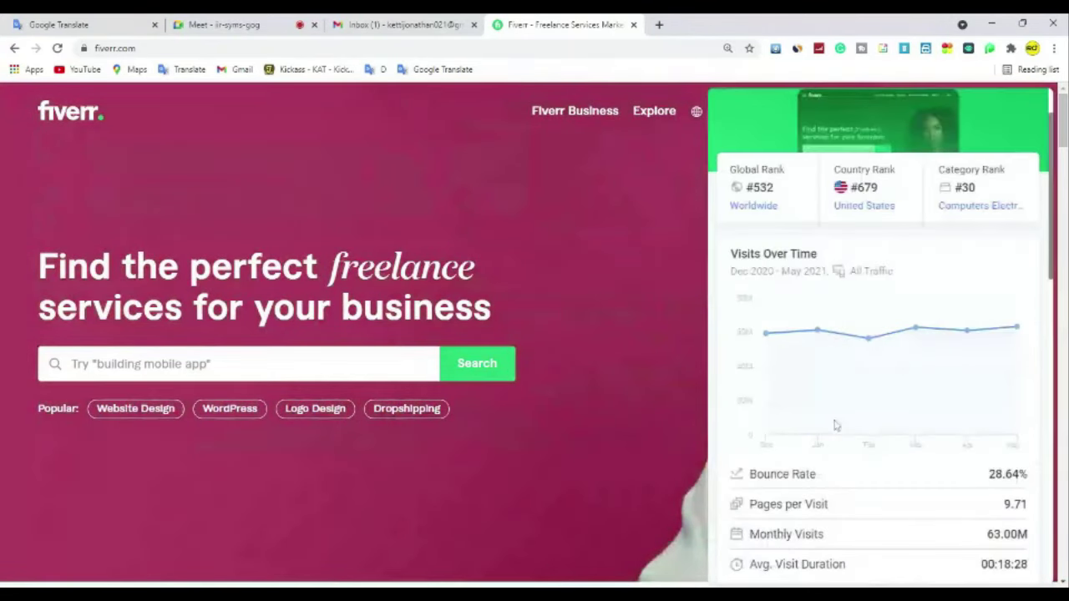
pyautogui.scroll(1, 835, 426)
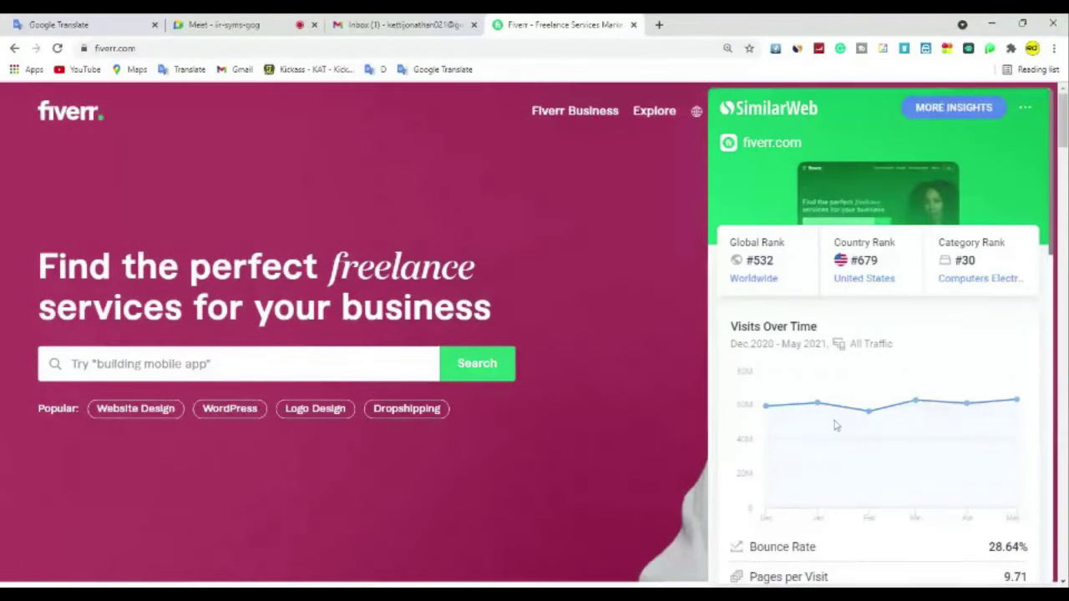
# Step: Dismiss the SimilarWeb panel and go to Fiverr's Become a Seller page
pyautogui.click(693, 347)
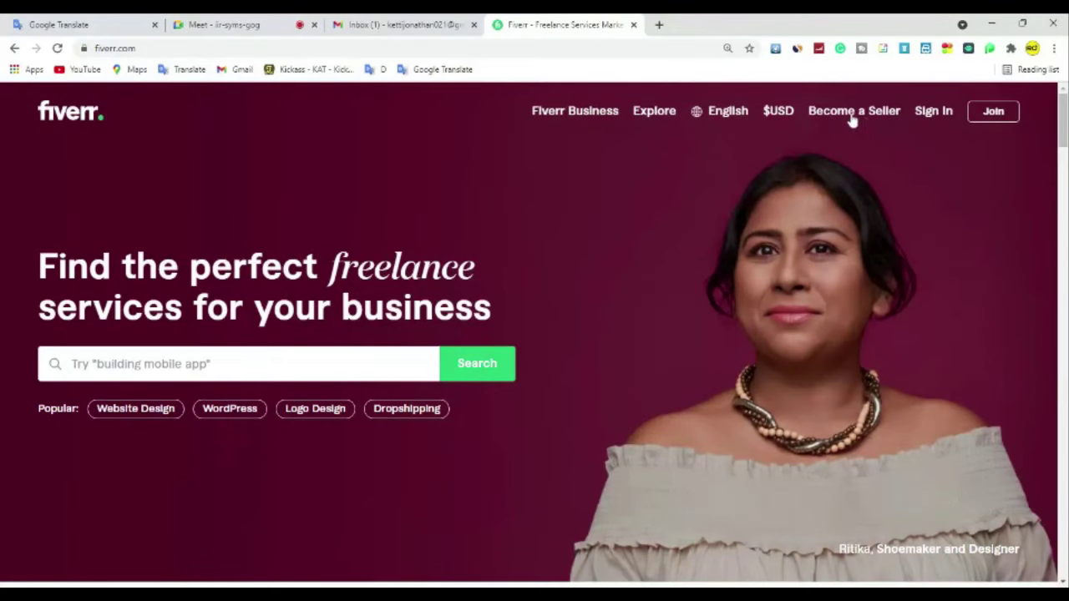
pyautogui.moveTo(854, 120)
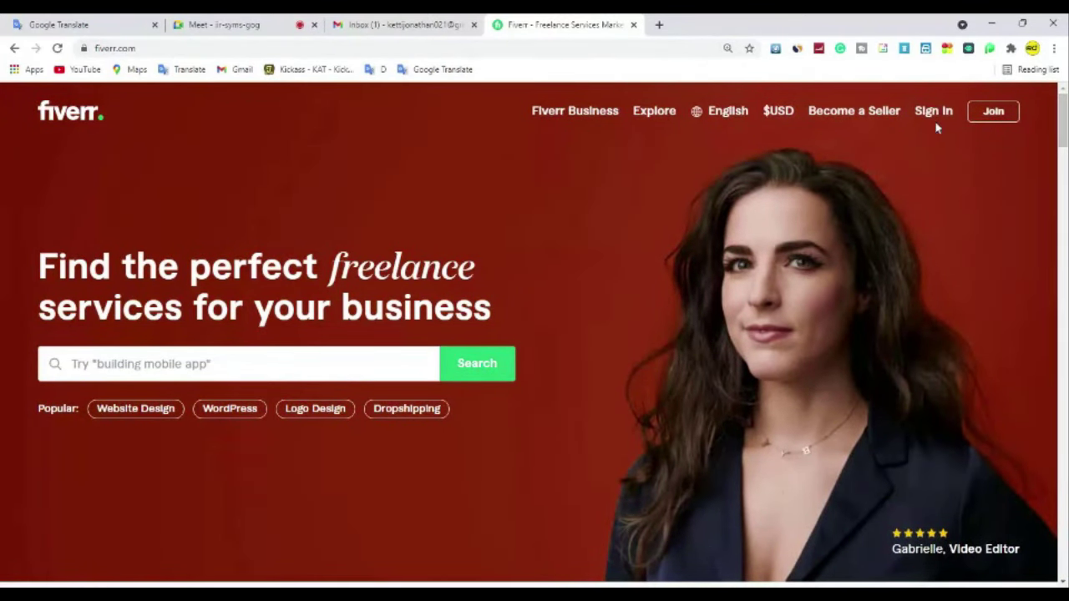
pyautogui.click(889, 114)
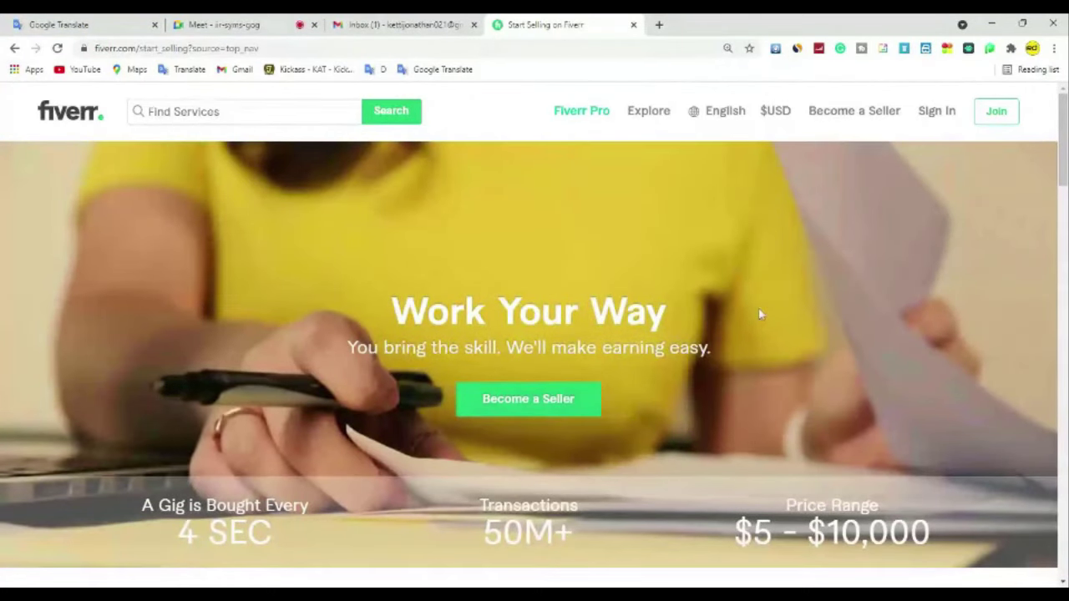
# Step: Scroll the Start Selling page down to How It Works: Create A Gig, Deliver Great Work, Get Paid
pyautogui.scroll(-1, 759, 313)
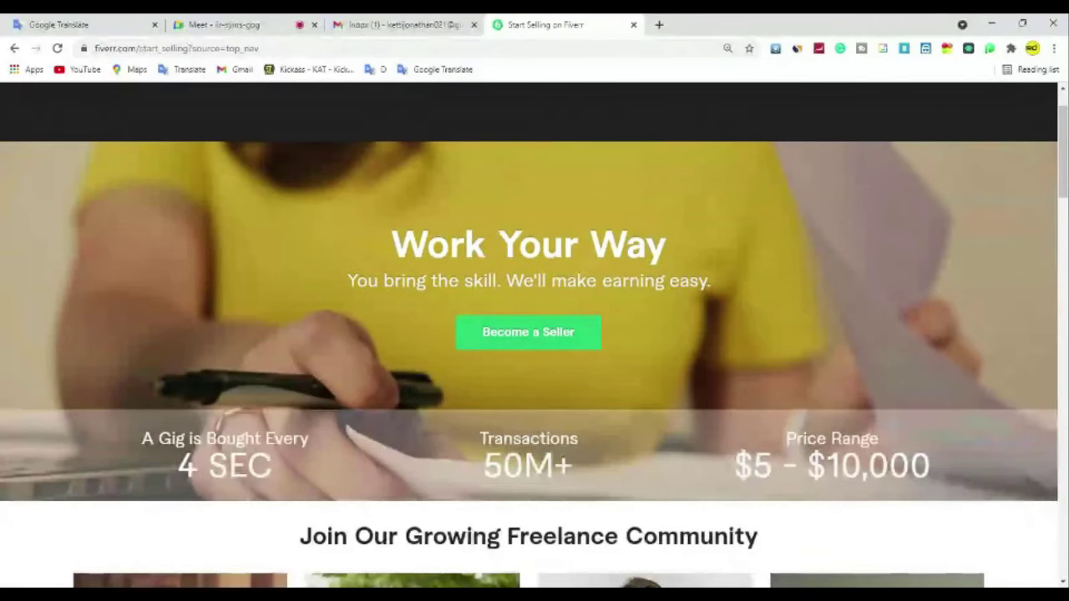
pyautogui.scroll(-1, 761, 314)
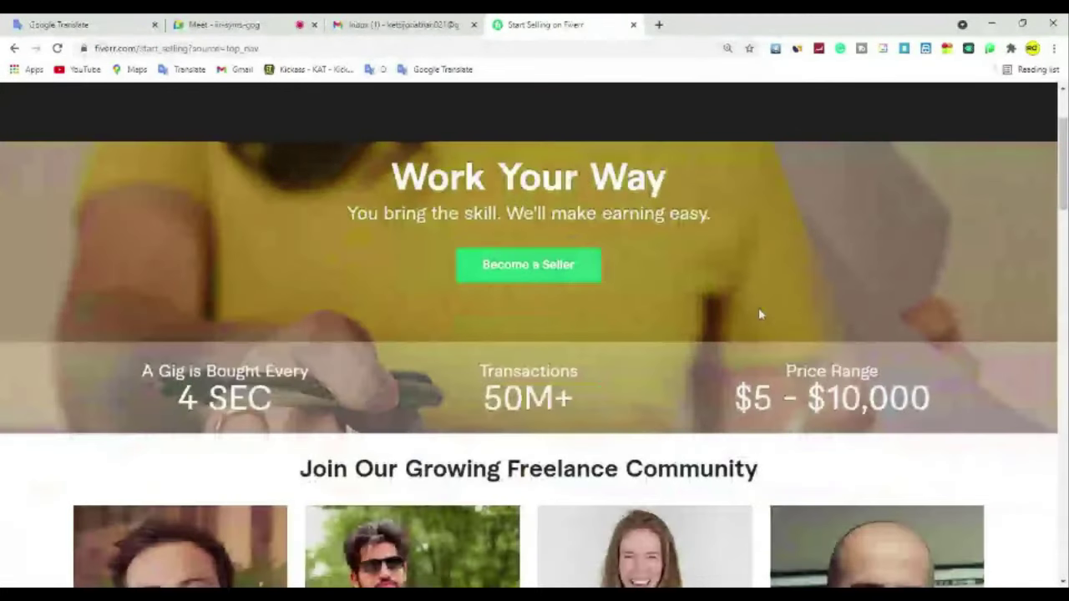
pyautogui.scroll(-1, 758, 313)
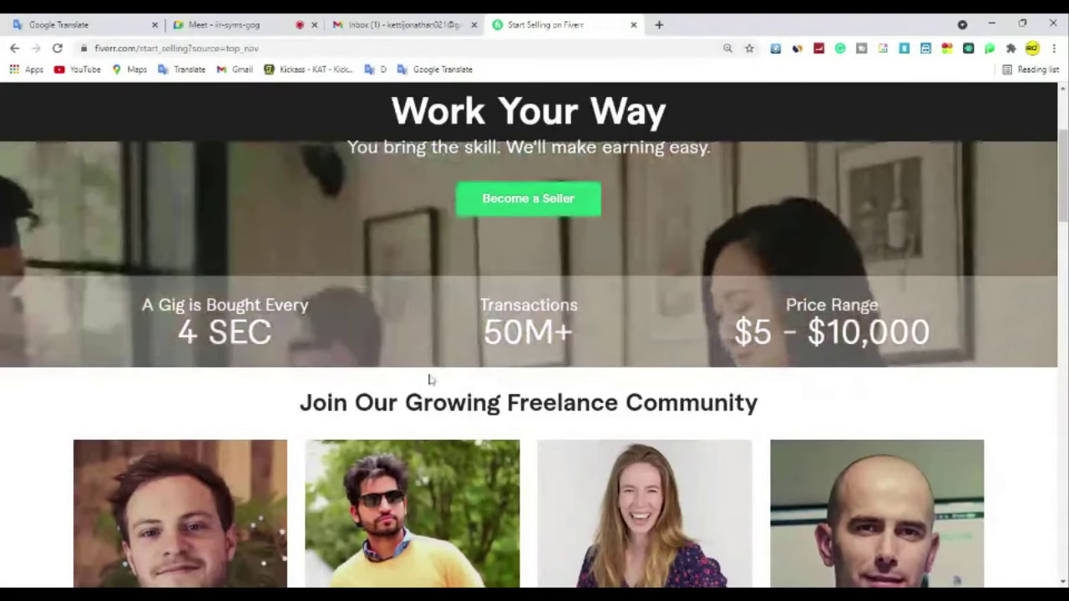
pyautogui.scroll(-3, 389, 380)
pyautogui.scroll(-1, 418, 334)
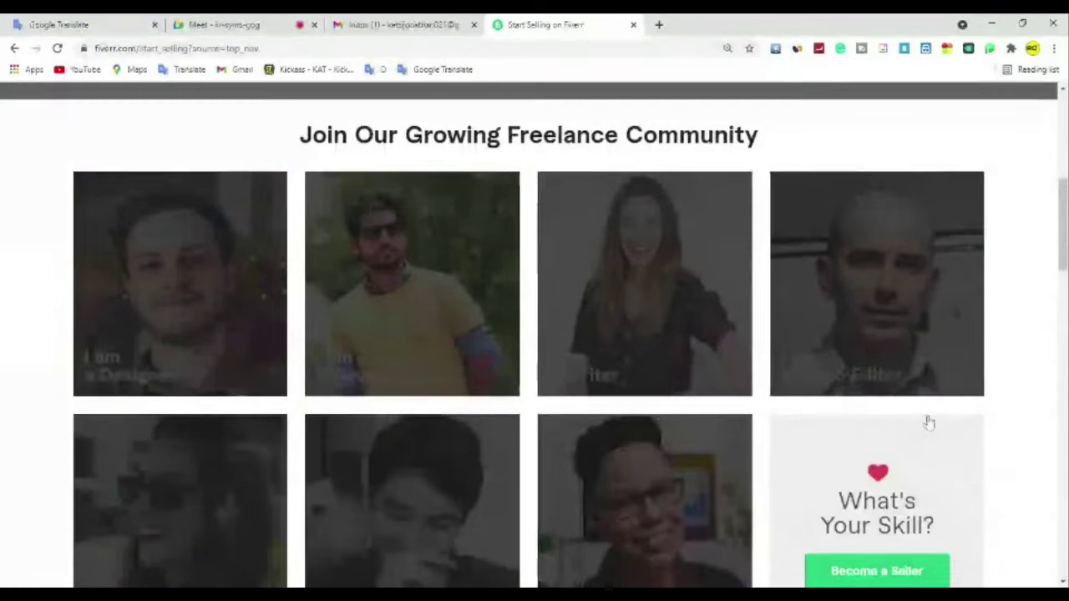
pyautogui.scroll(-1, 929, 423)
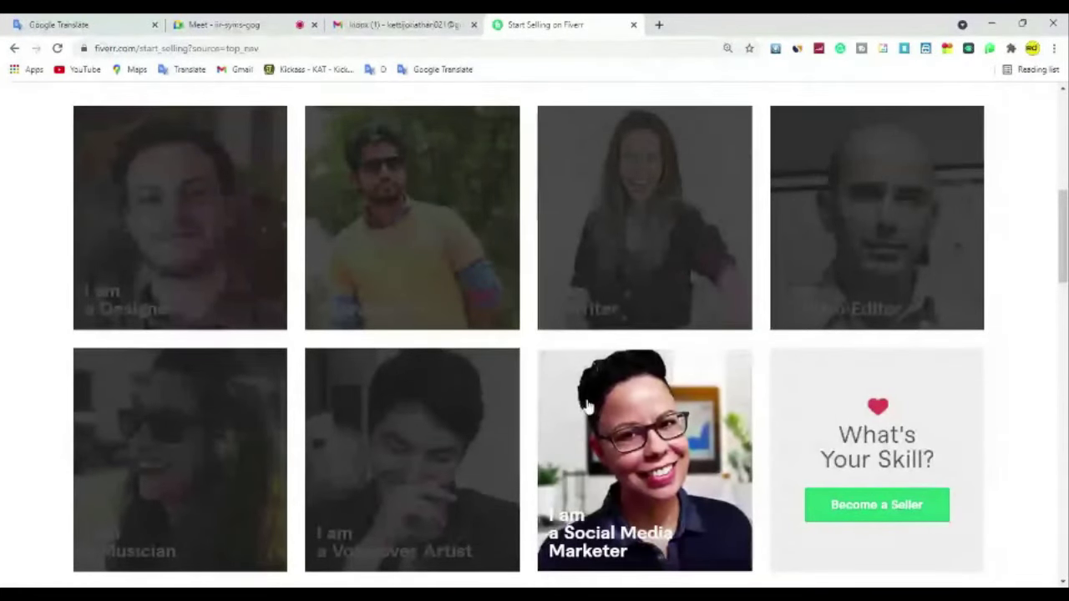
pyautogui.scroll(-1, 589, 406)
pyautogui.scroll(-1, 589, 406)
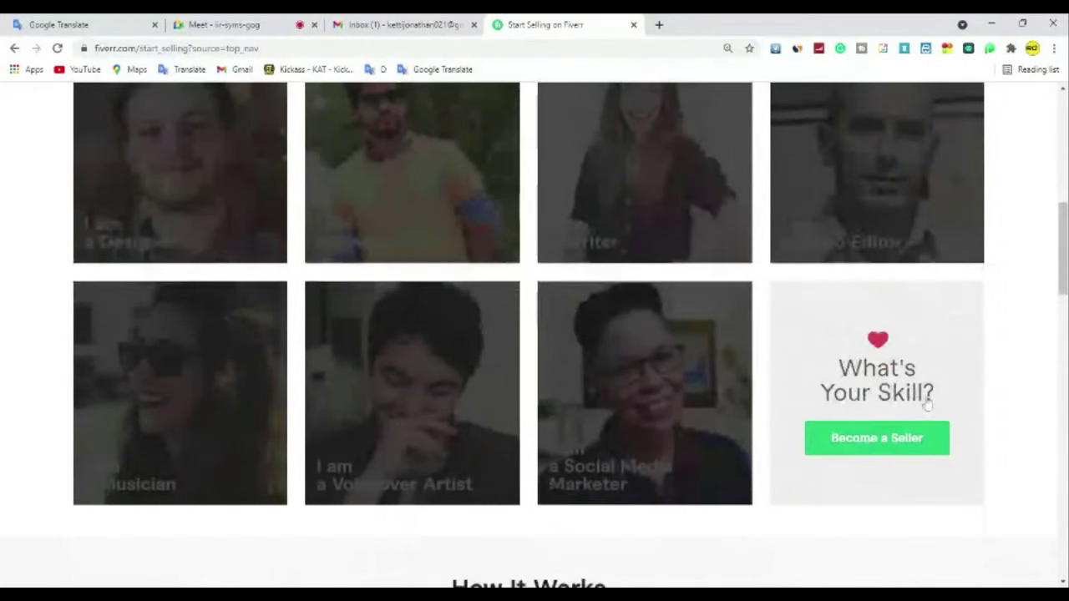
pyautogui.scroll(-1, 957, 413)
pyautogui.scroll(-1, 927, 380)
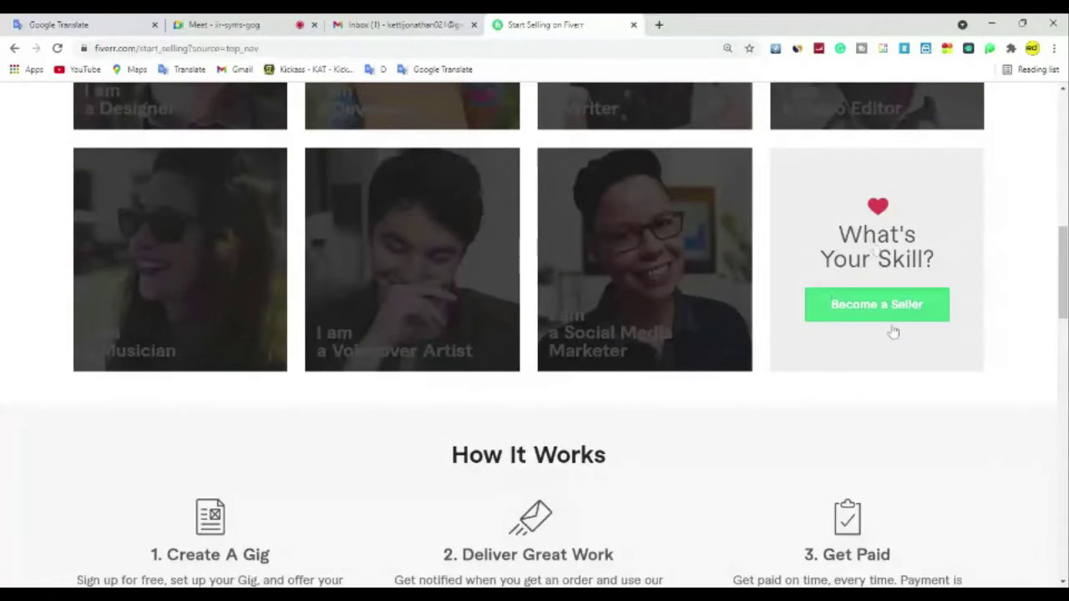
pyautogui.scroll(-2, 836, 345)
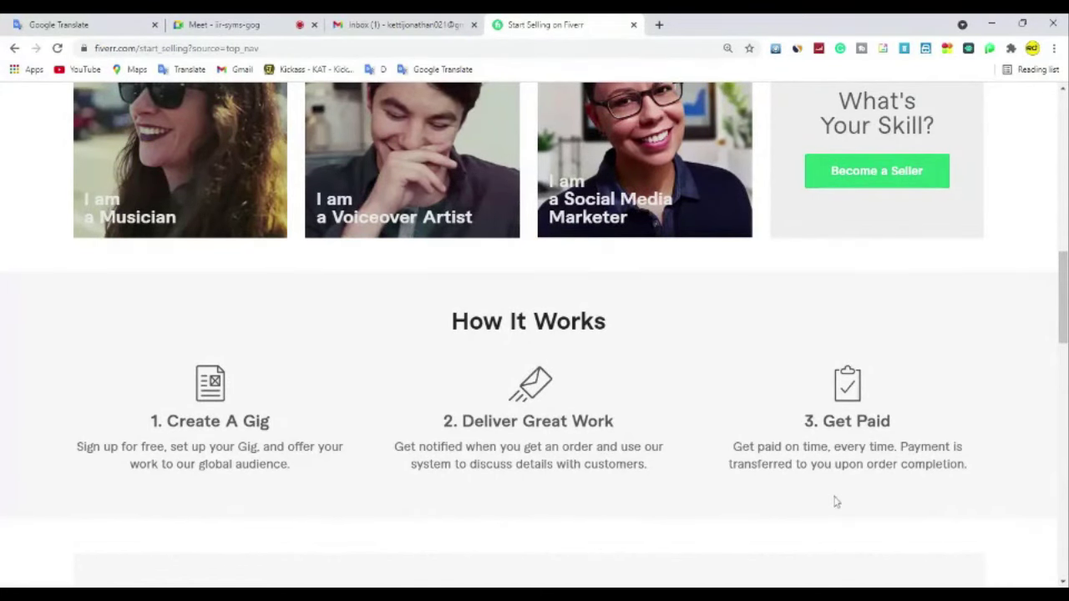
pyautogui.scroll(-3, 864, 484)
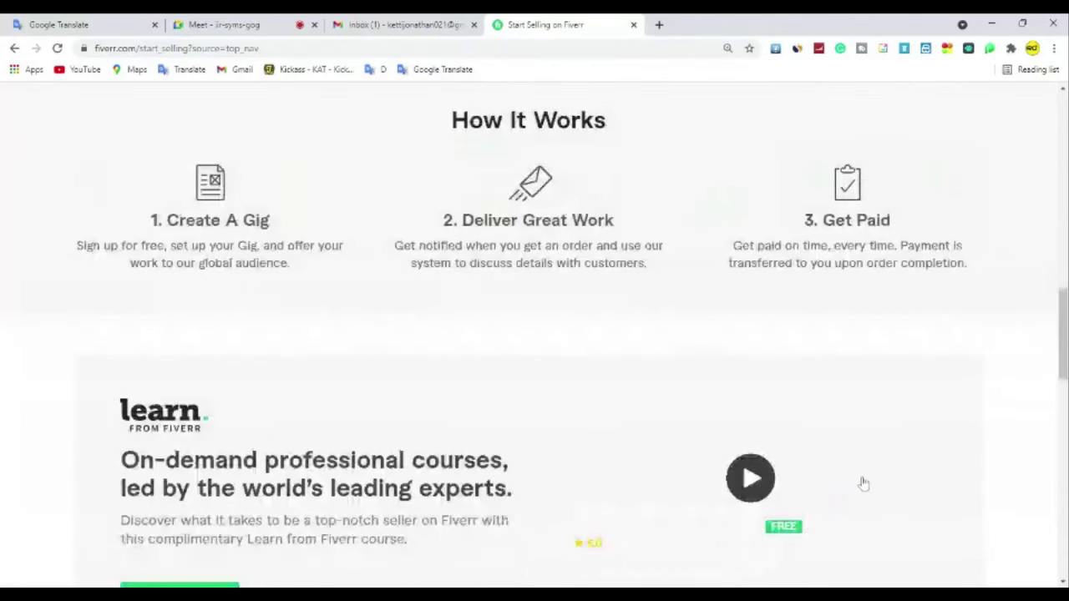
pyautogui.scroll(-3, 864, 483)
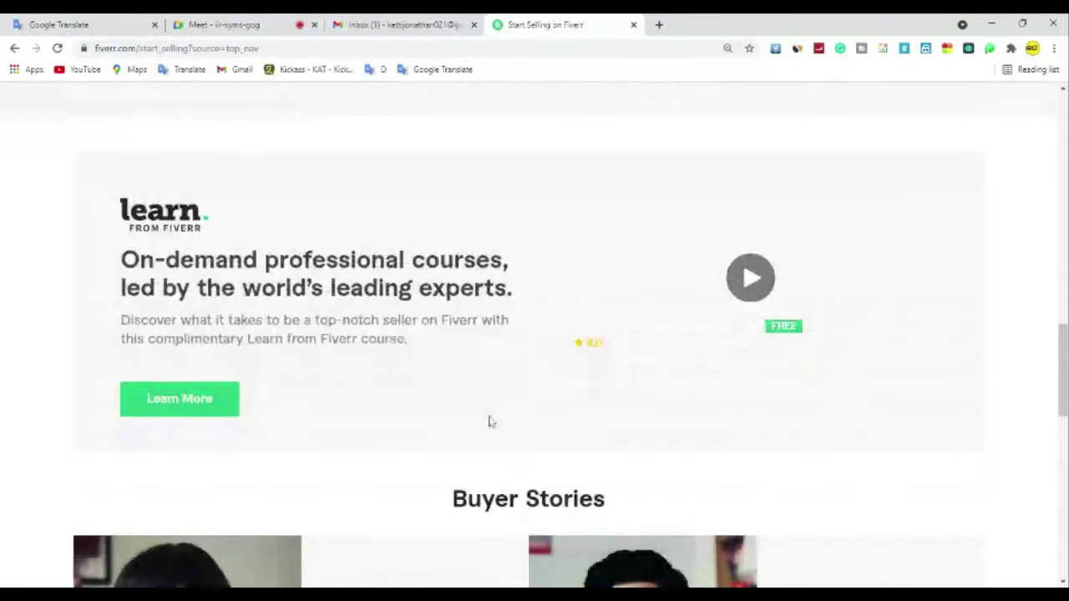
pyautogui.scroll(-4, 489, 422)
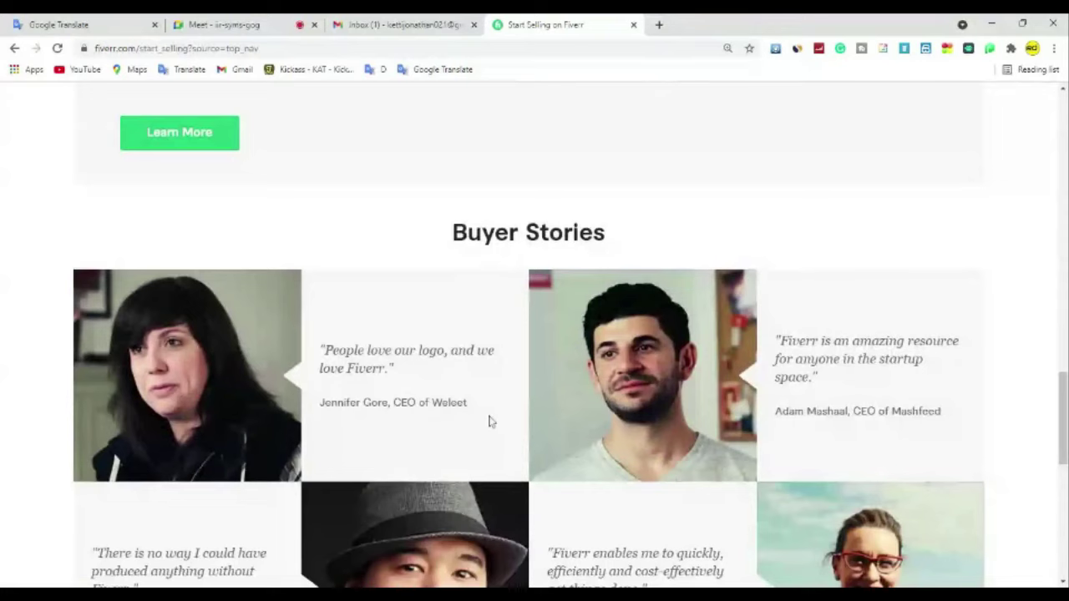
pyautogui.scroll(-4, 690, 276)
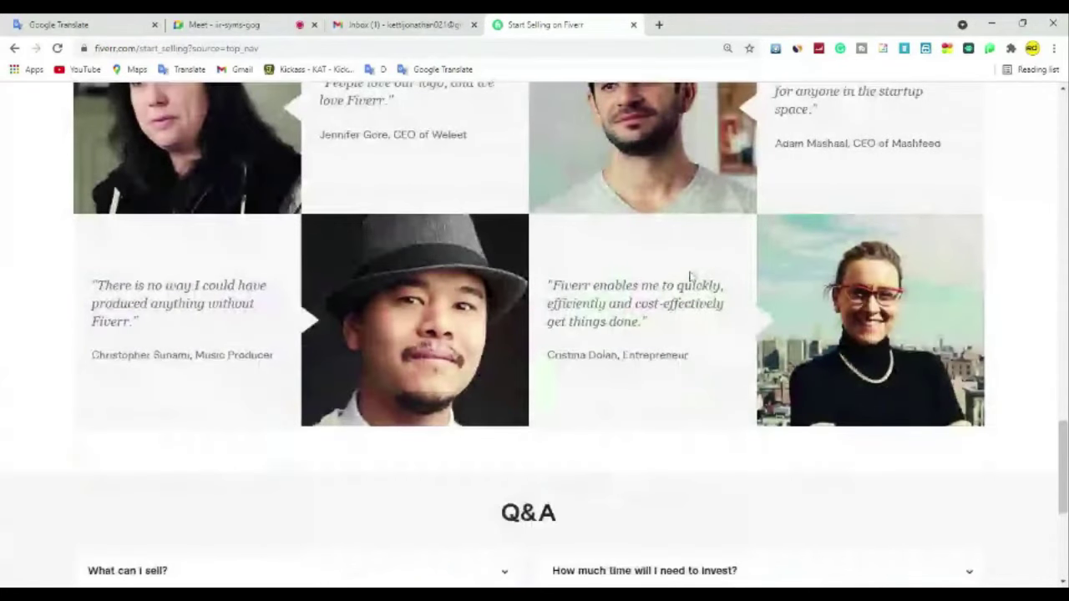
pyautogui.scroll(-4, 690, 276)
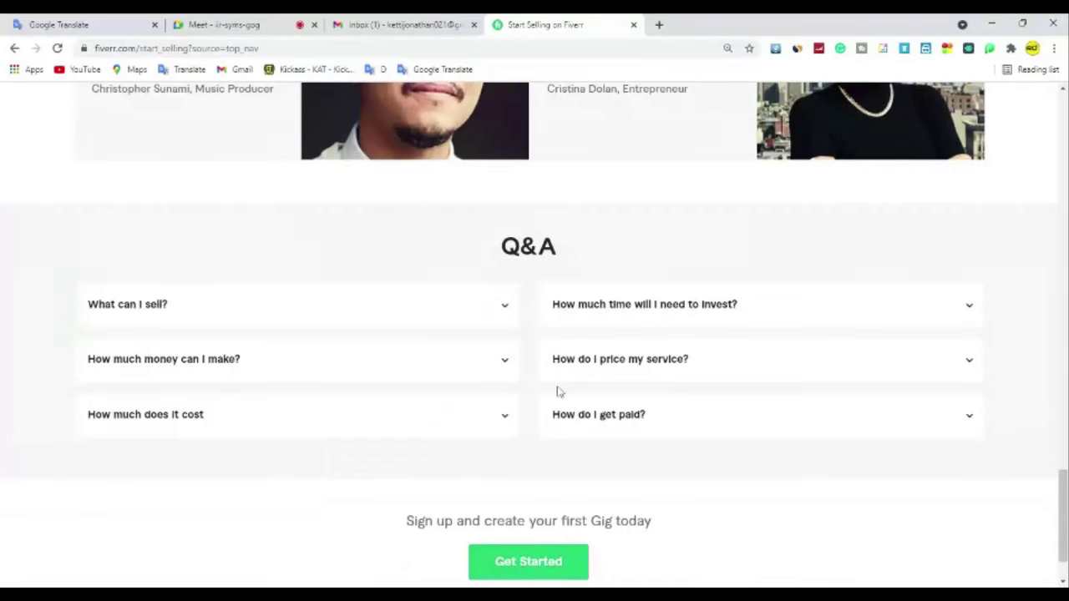
pyautogui.scroll(-1, 559, 392)
pyautogui.scroll(-1, 560, 392)
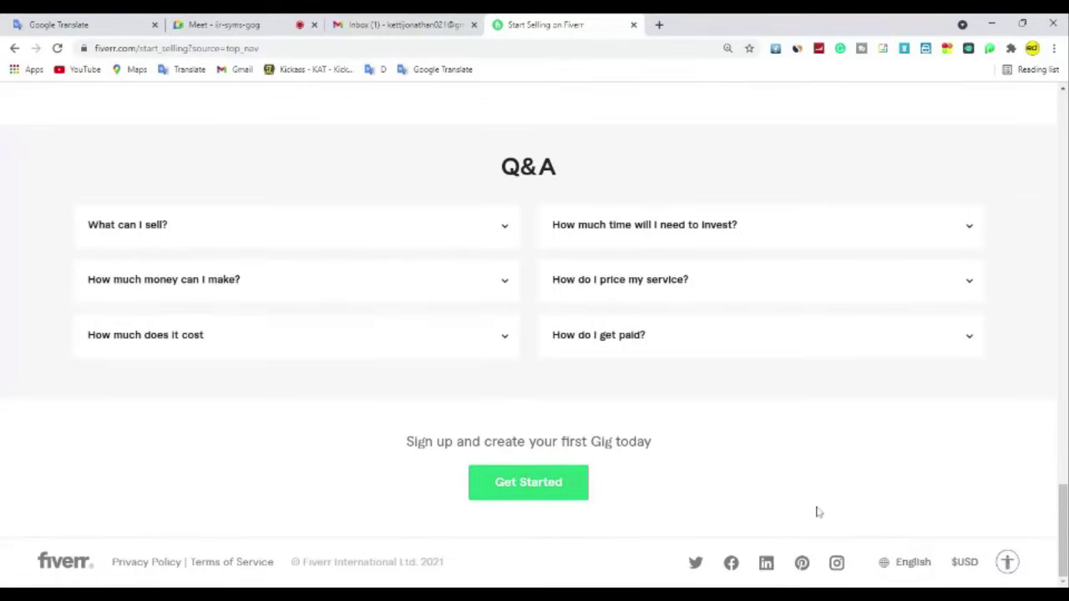
pyautogui.scroll(2, 819, 512)
pyautogui.scroll(10, 819, 512)
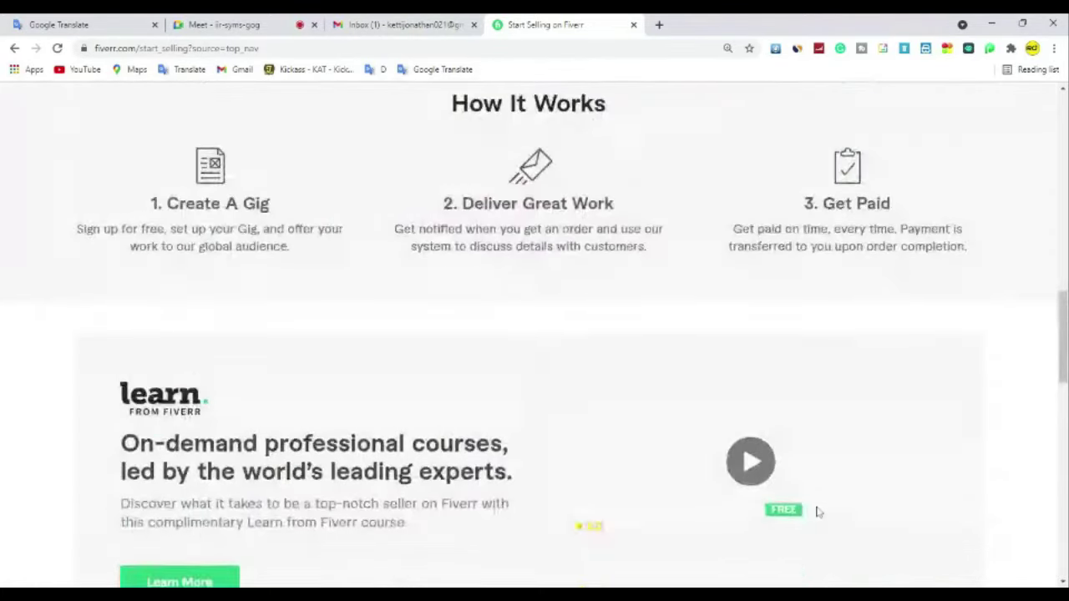
pyautogui.scroll(1, 818, 512)
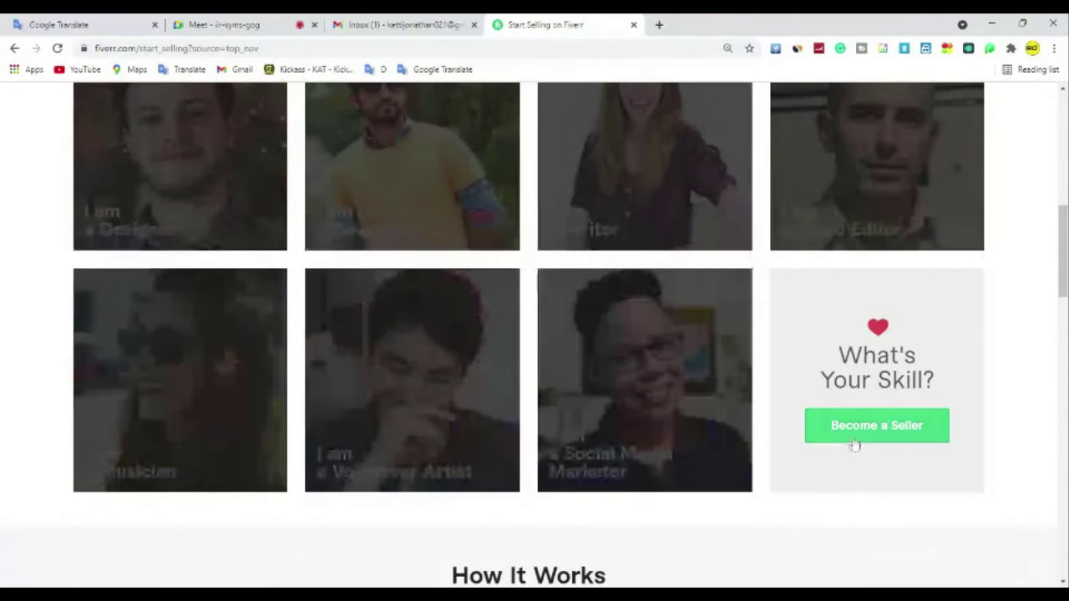
# Step: Copy the new Gmail account's address and submit it as the email on Fiverr's Join form
pyautogui.click(854, 443)
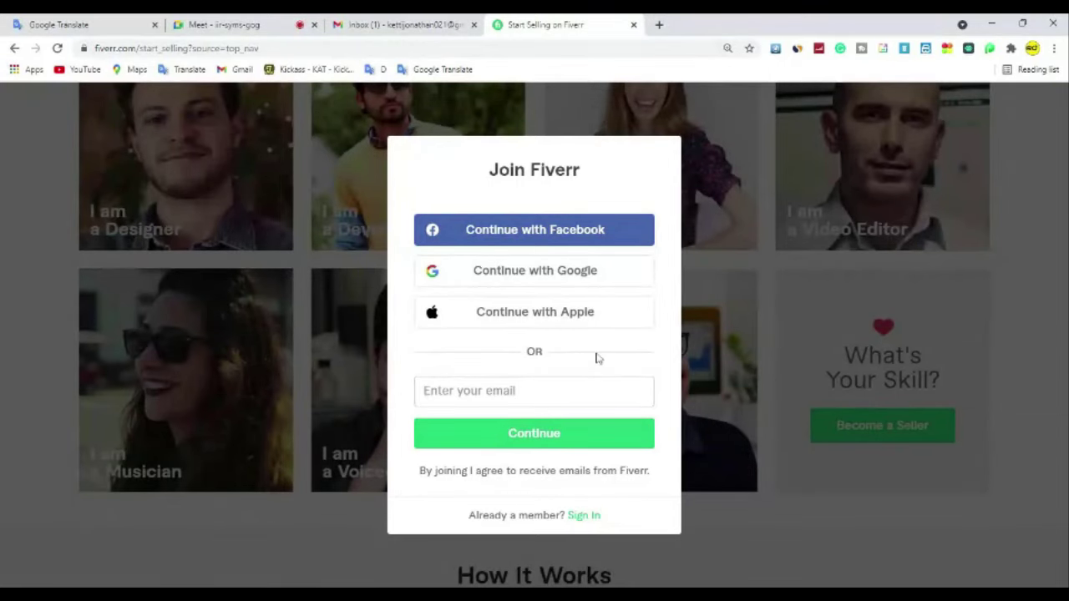
pyautogui.click(444, 26)
pyautogui.click(1045, 103)
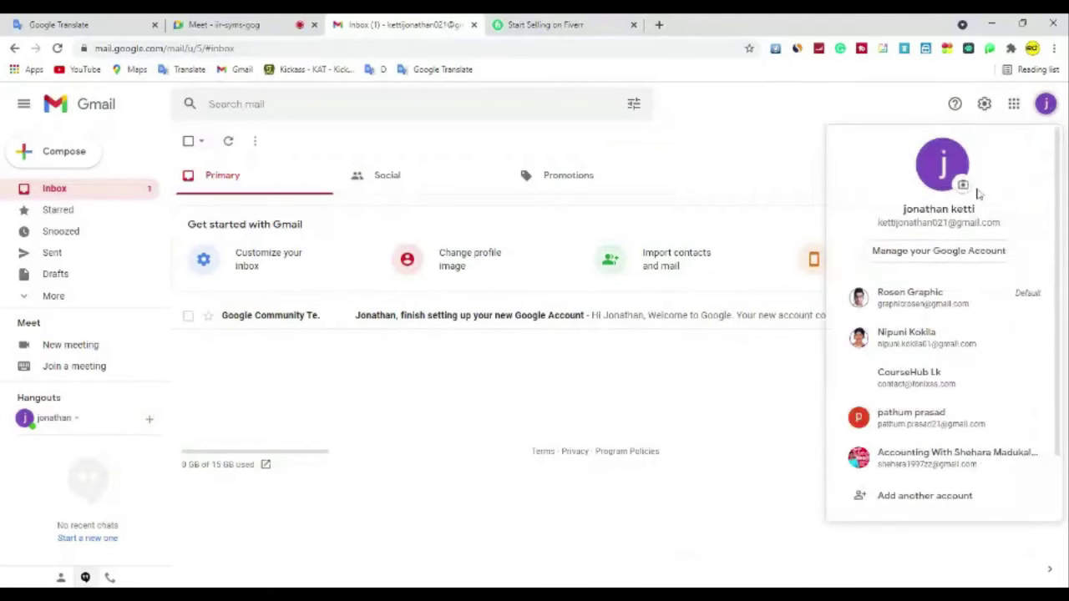
pyautogui.moveTo(875, 223); pyautogui.dragTo(1002, 227)
pyautogui.hotkey('ctrl', 'c')
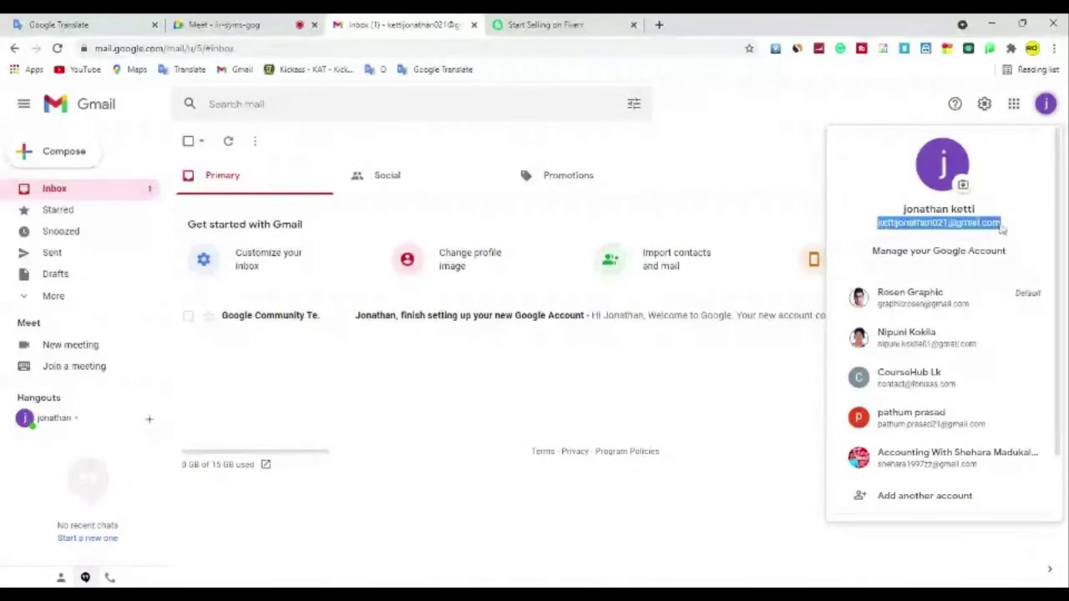
pyautogui.hotkey('ctrl', 'Tab')
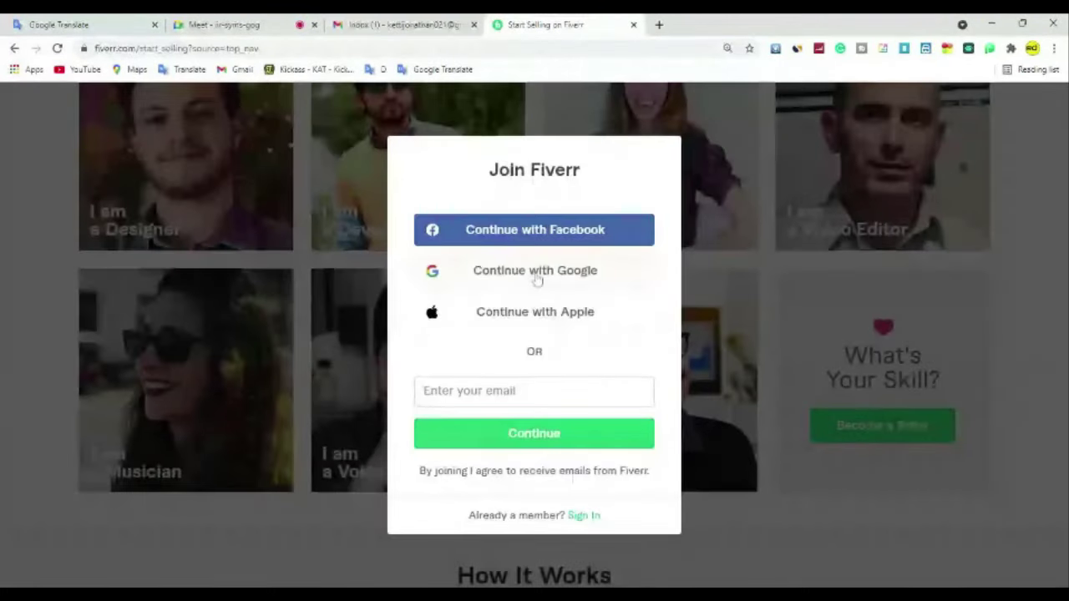
pyautogui.click(532, 389)
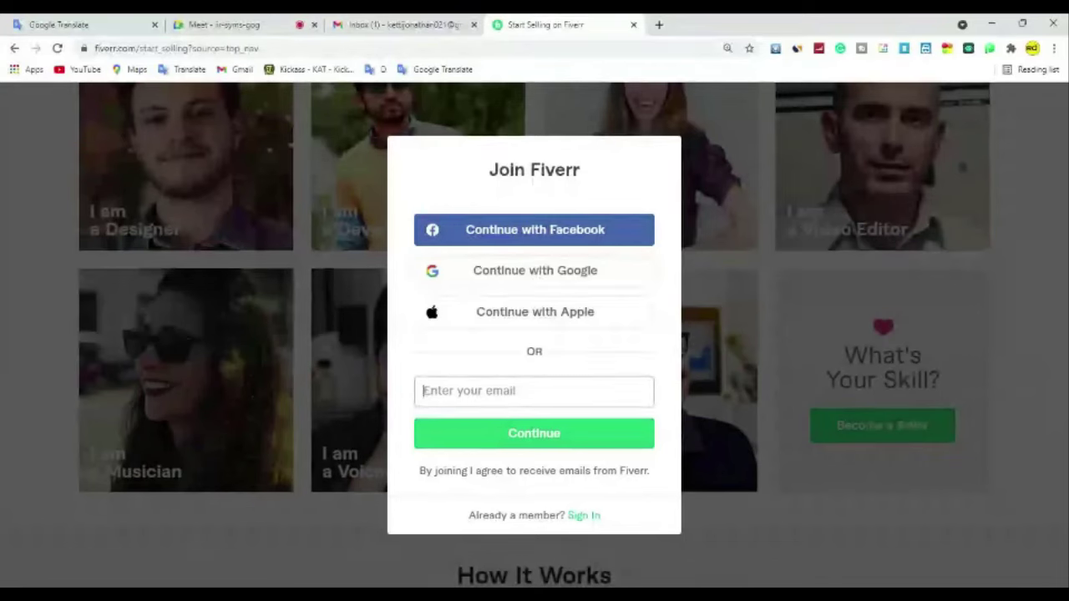
pyautogui.hotkey('ctrl', 'v')
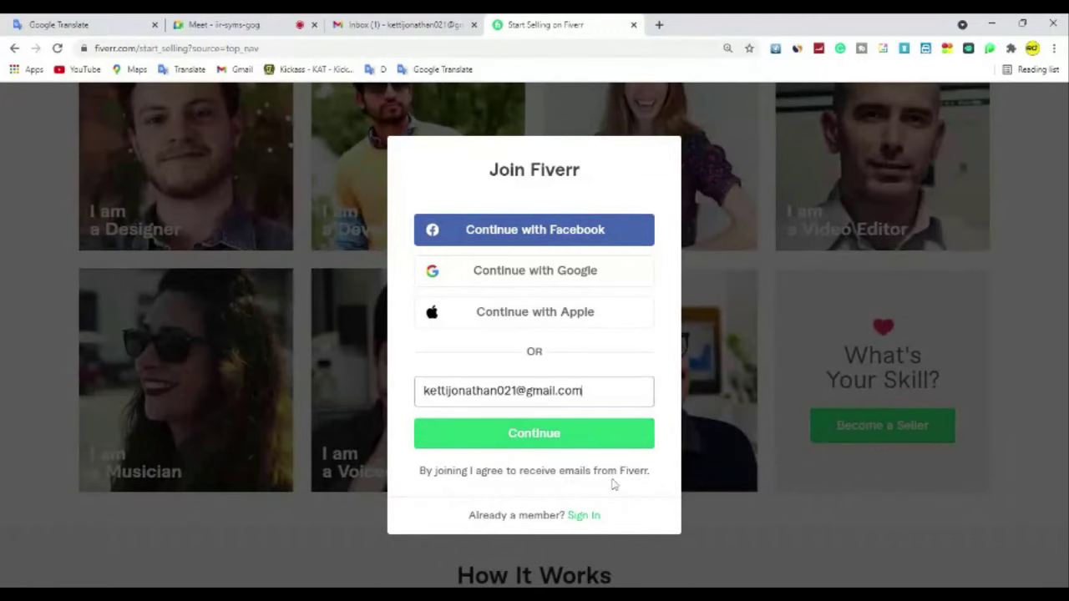
pyautogui.click(582, 443)
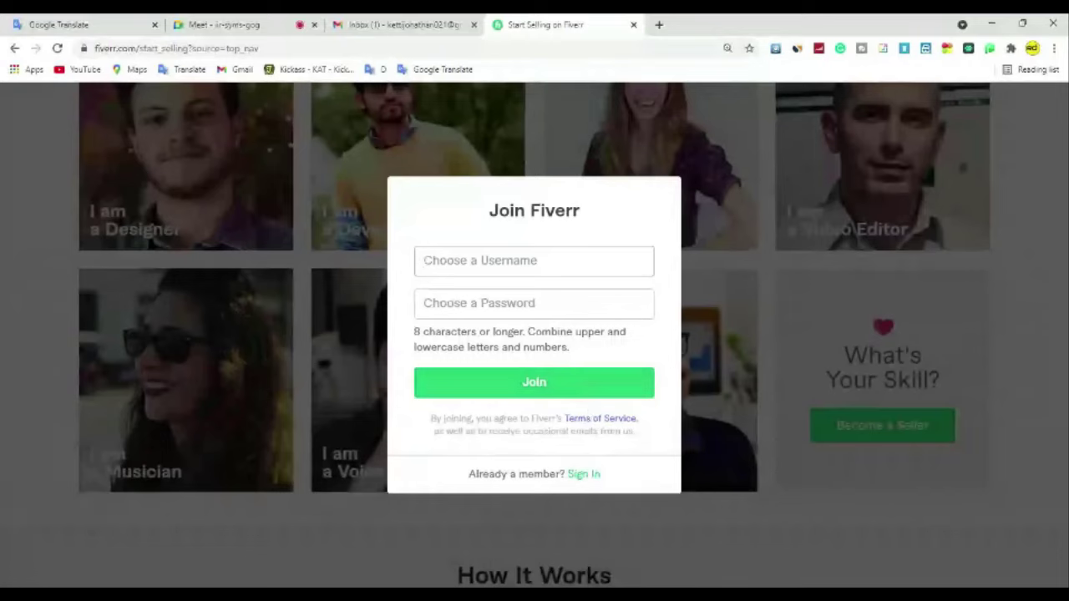
# Step: Enter a first-choice username ending in Graphic, which Fiverr flags as already taken
pyautogui.click(598, 269)
pyautogui.write('J')
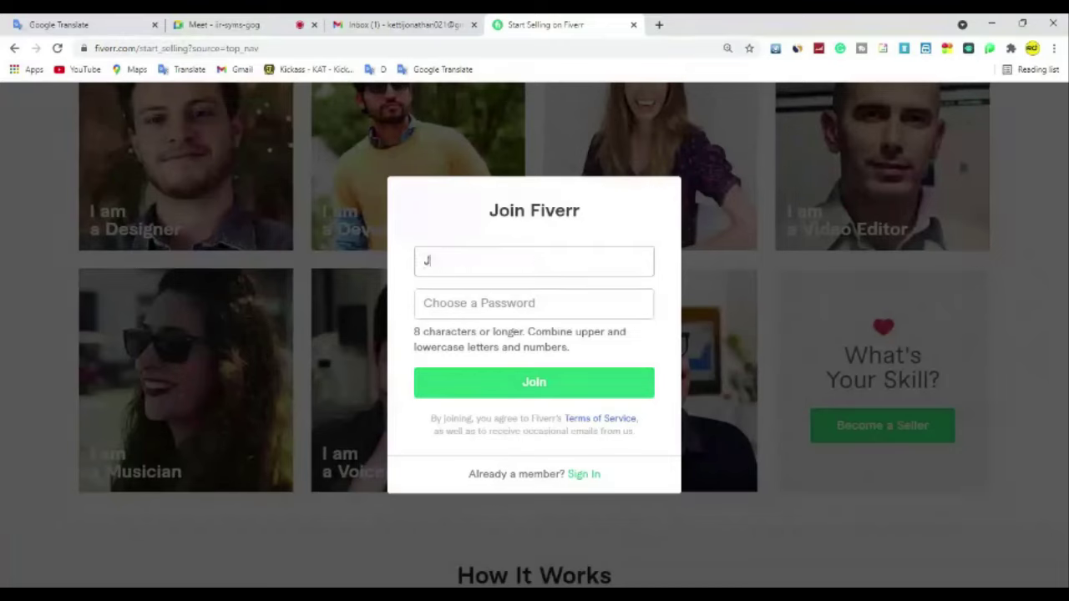
pyautogui.write('honGraphic')
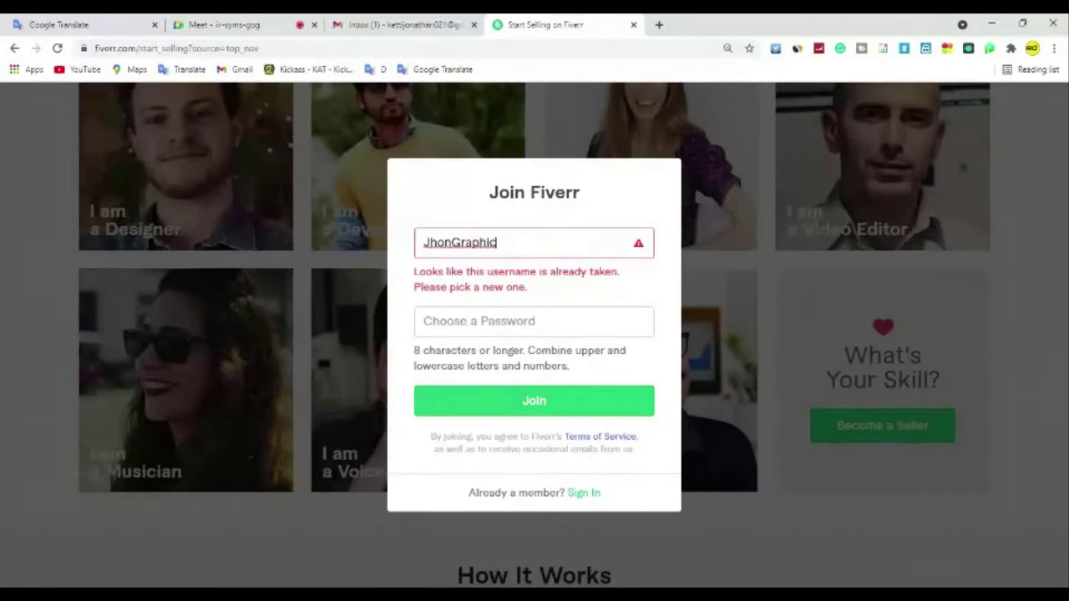
pyautogui.moveTo(452, 243); pyautogui.dragTo(416, 247)
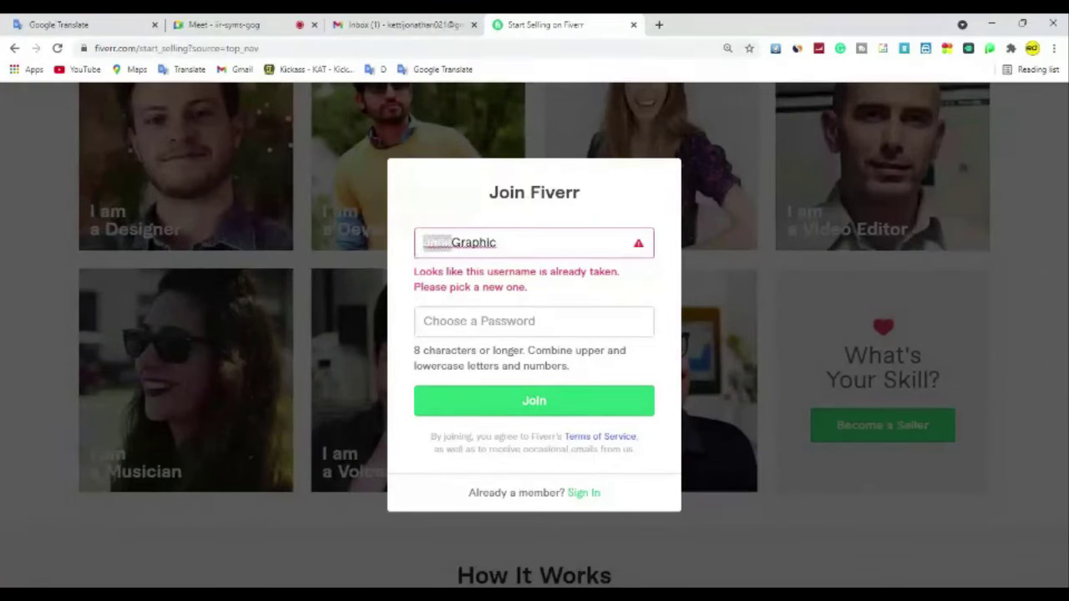
# Step: Replace the username's first part with a new name and add an underscore before Graphic
pyautogui.click(455, 243)
pyautogui.moveTo(452, 242); pyautogui.dragTo(423, 244)
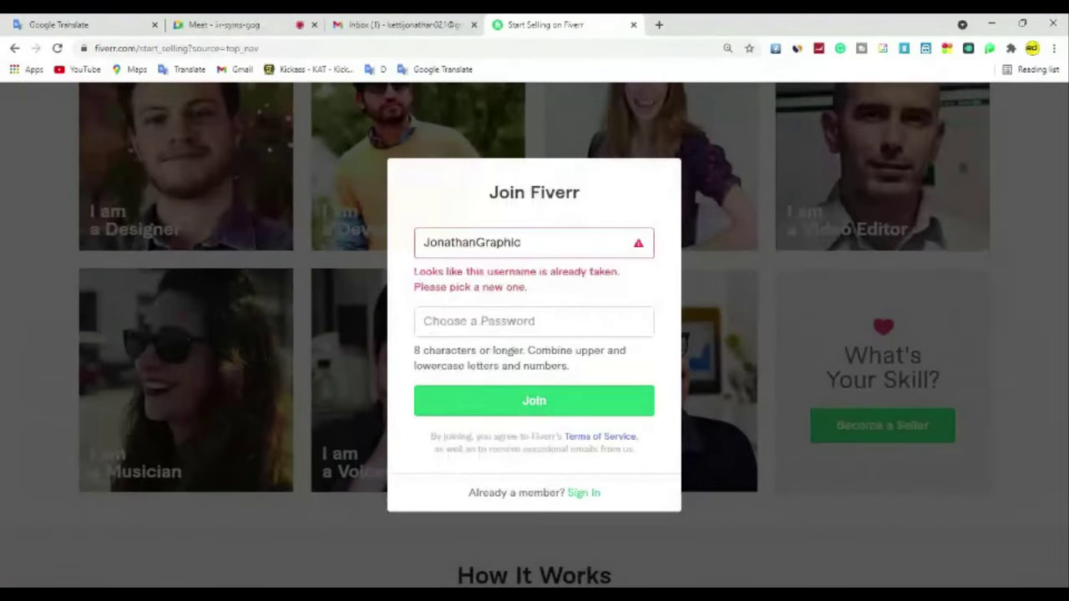
pyautogui.doubleClick(476, 242)
pyautogui.moveTo(476, 242); pyautogui.dragTo(401, 262)
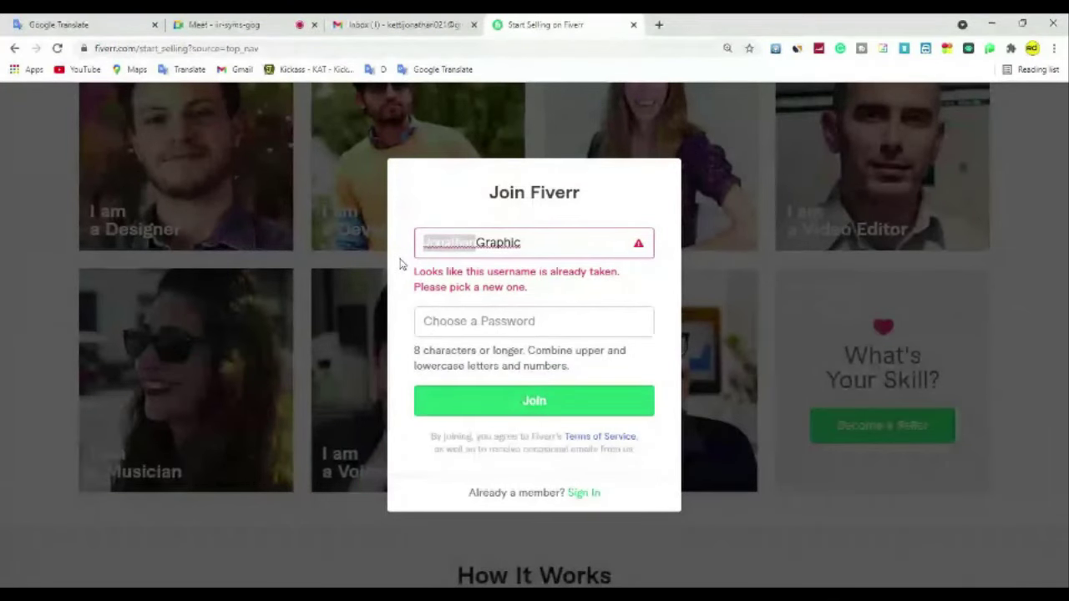
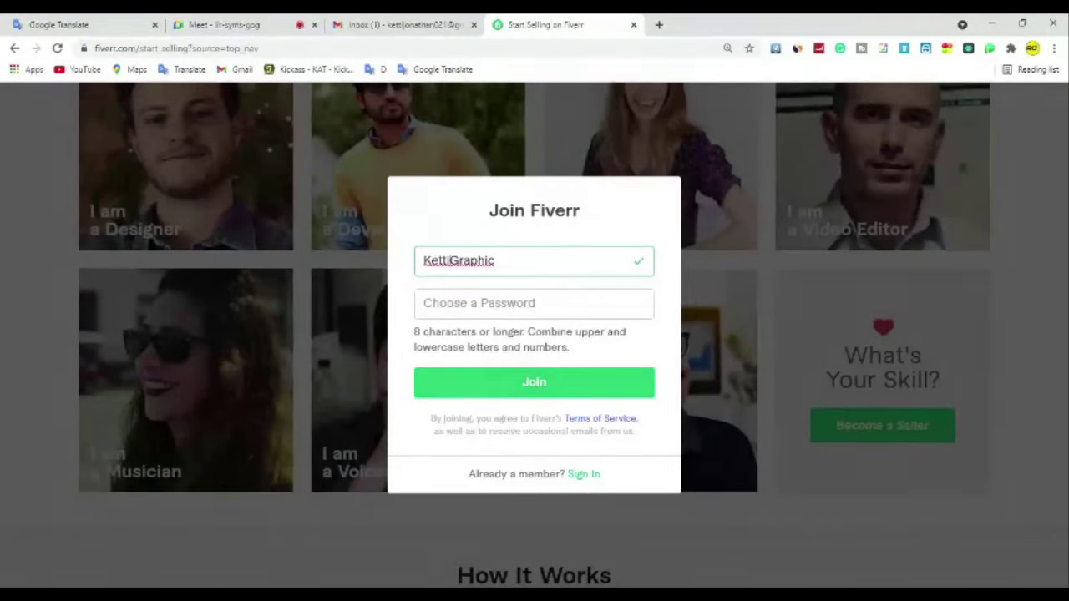
pyautogui.moveTo(458, 260); pyautogui.dragTo(502, 261)
pyautogui.click(493, 261)
pyautogui.moveTo(457, 261); pyautogui.dragTo(501, 261)
pyautogui.click(502, 261)
# Step: Enter the account password and join Fiverr, leaving the account pending email activation
pyautogui.press('Tab')
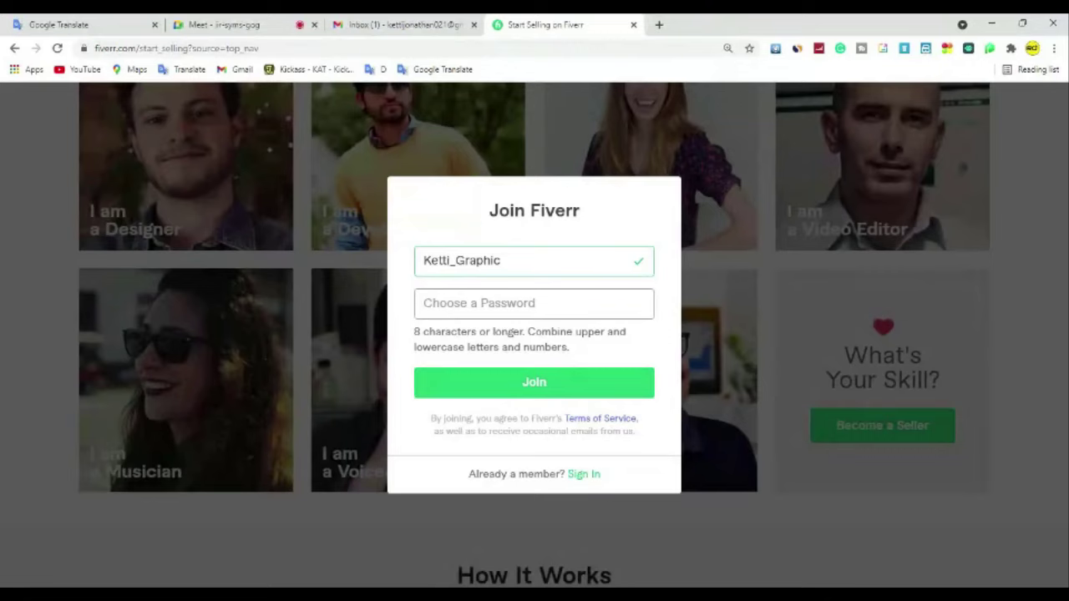
pyautogui.write('•••••••')
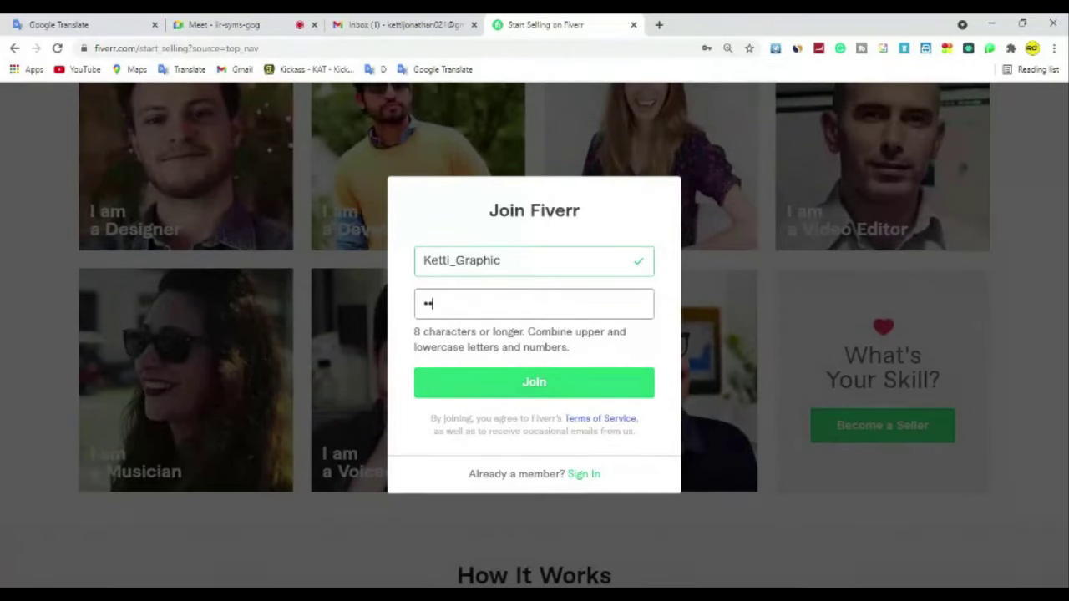
pyautogui.write('••••')
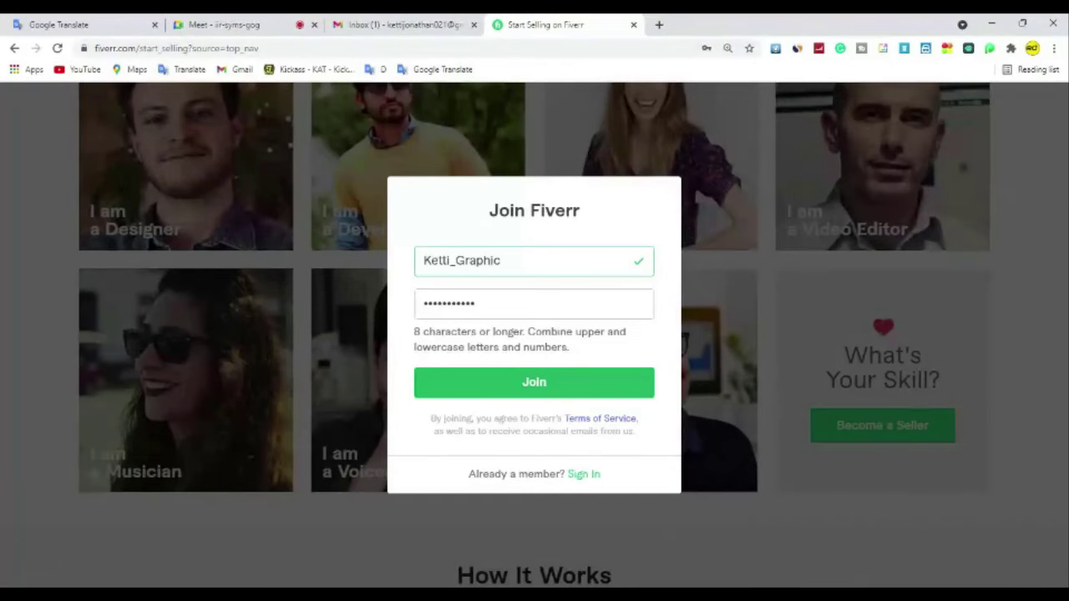
pyautogui.click(535, 385)
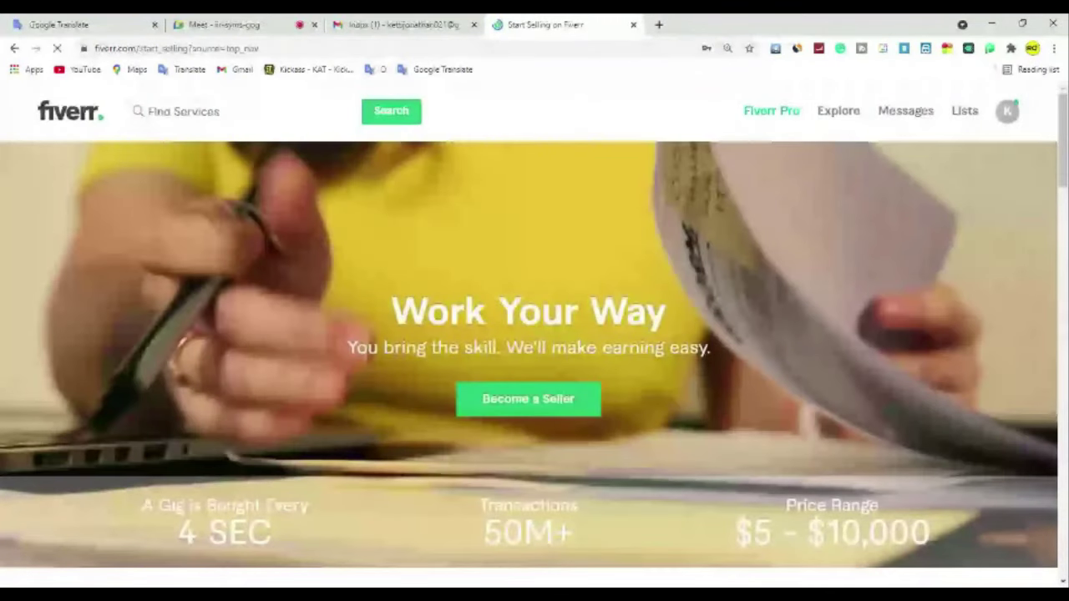
pyautogui.scroll(-10, 599, 388)
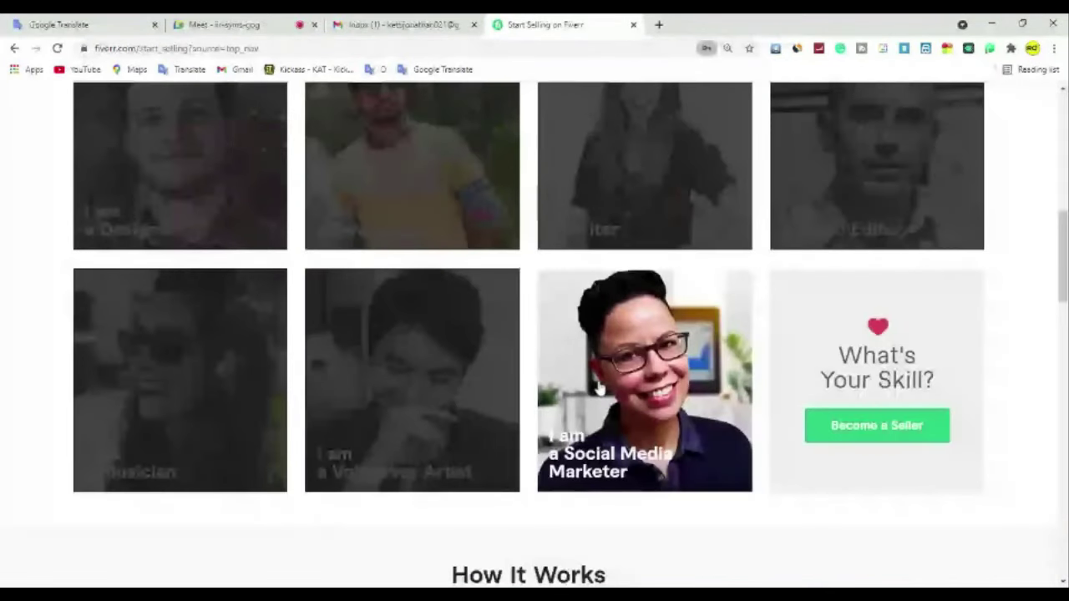
pyautogui.scroll(2, 599, 389)
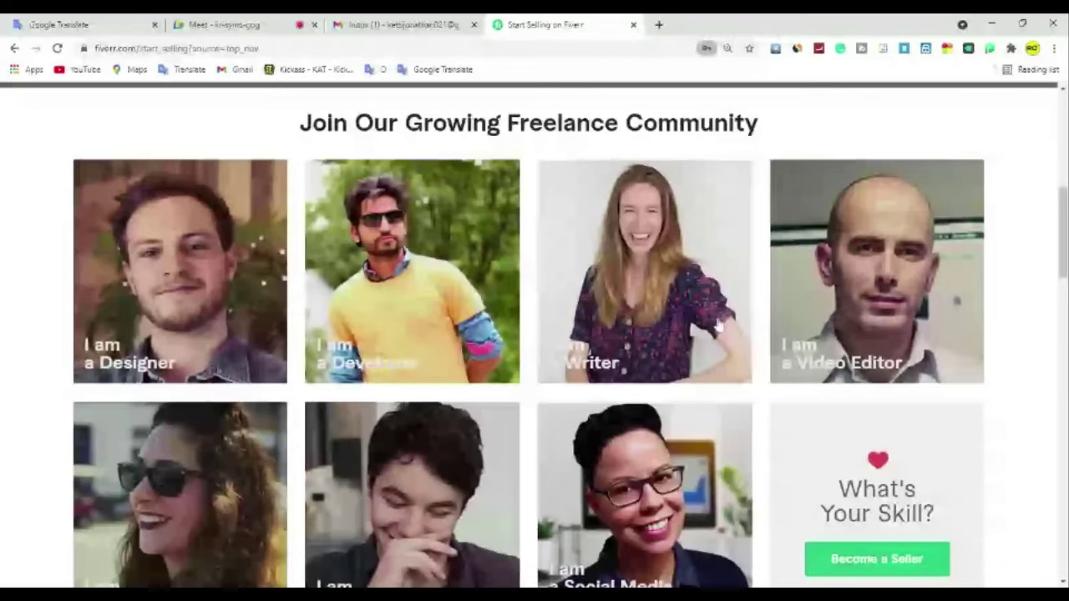
pyautogui.scroll(5, 715, 345)
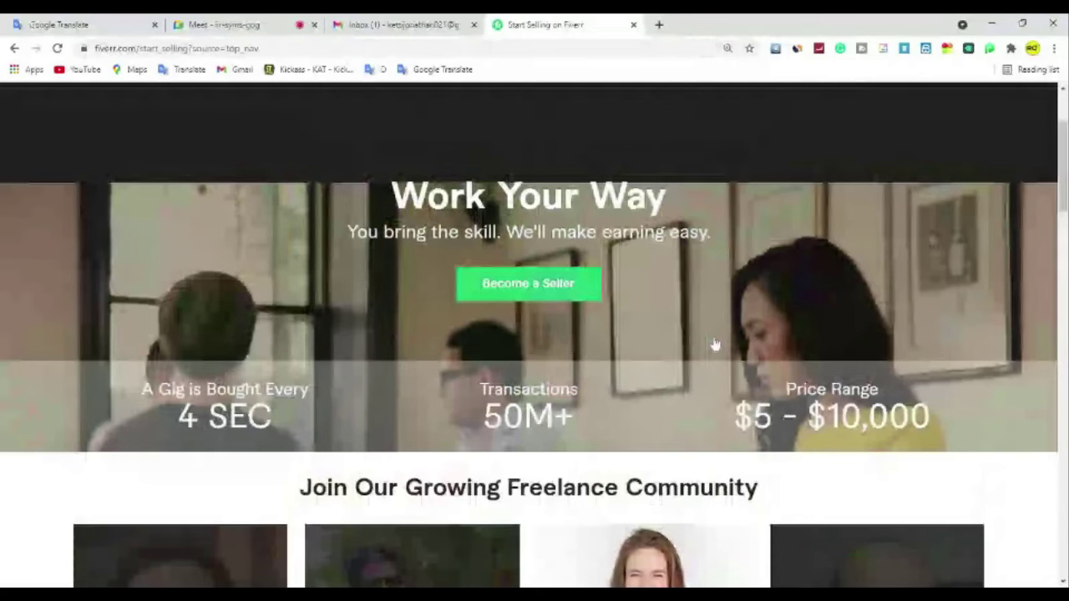
pyautogui.scroll(2, 715, 345)
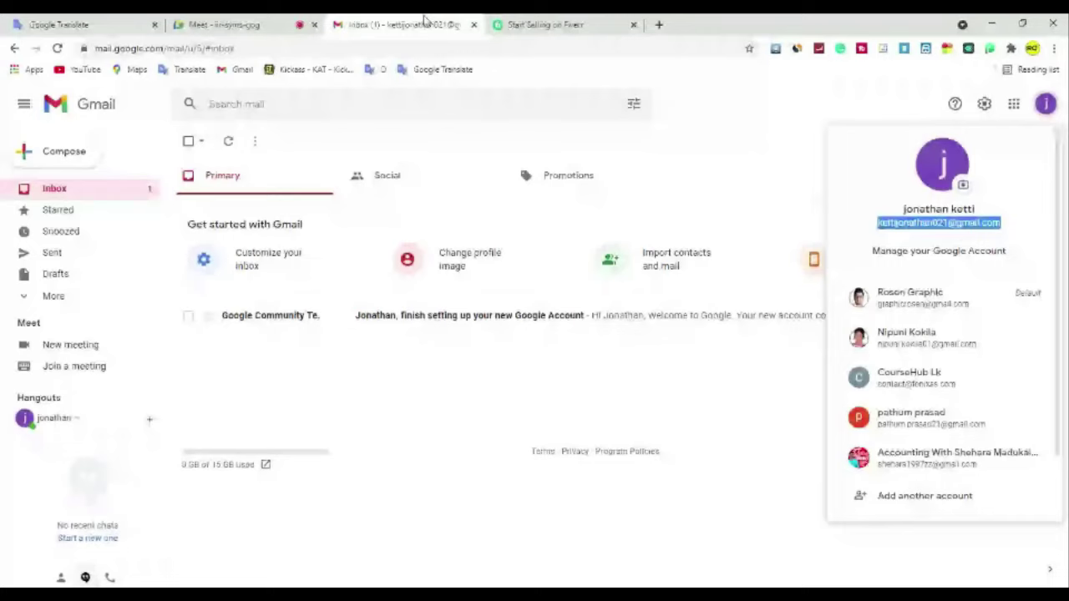
# Step: Refresh Gmail, open the 'Fiverr: Activate Your New Account' email and follow its activation link
pyautogui.click(229, 142)
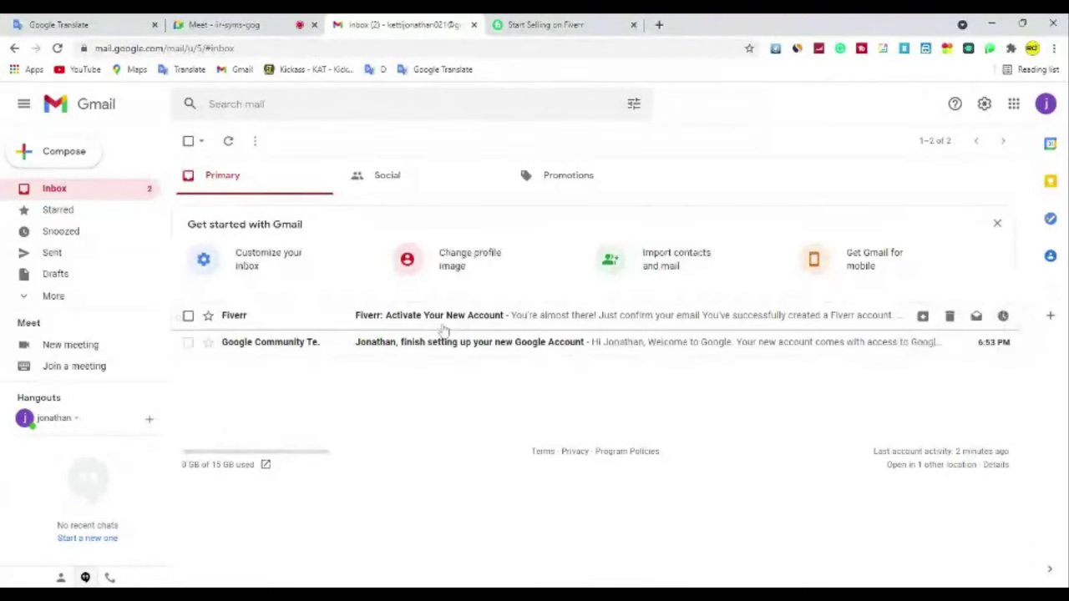
pyautogui.click(443, 329)
pyautogui.scroll(-1, 714, 437)
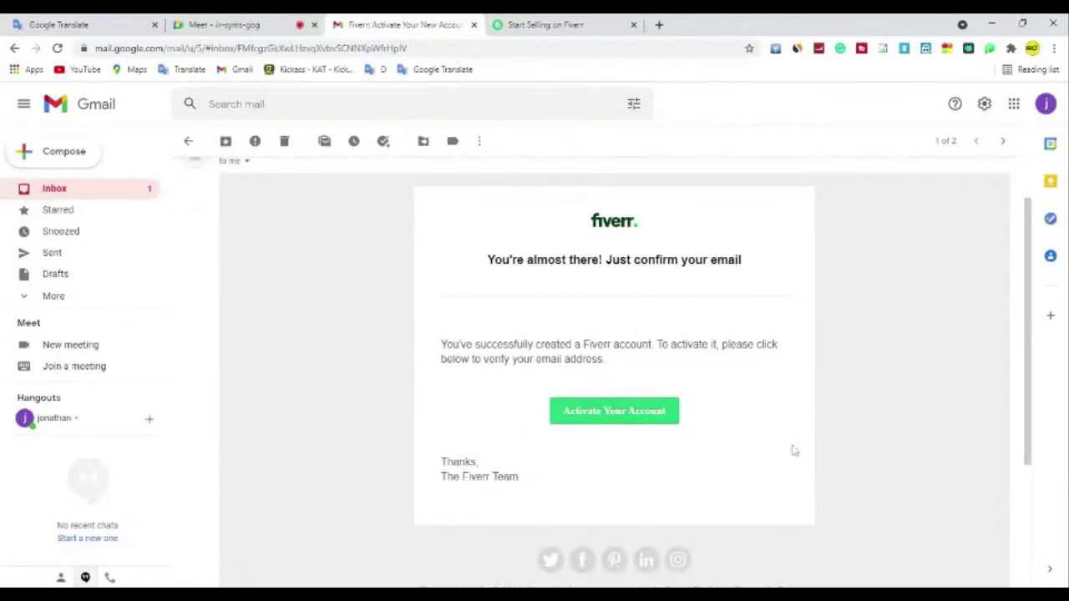
pyautogui.click(598, 411)
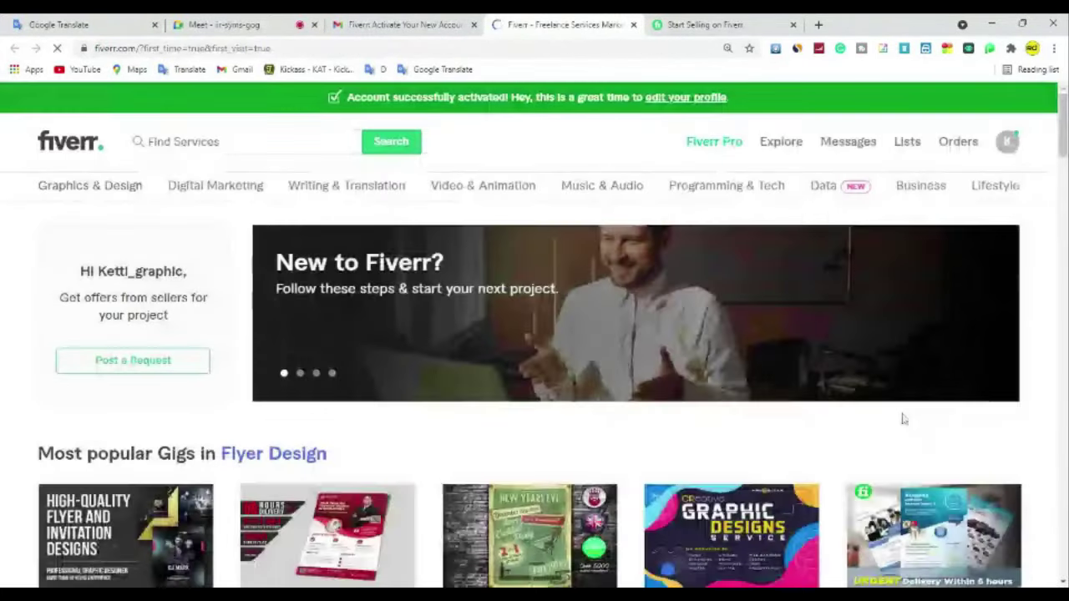
pyautogui.click(690, 20)
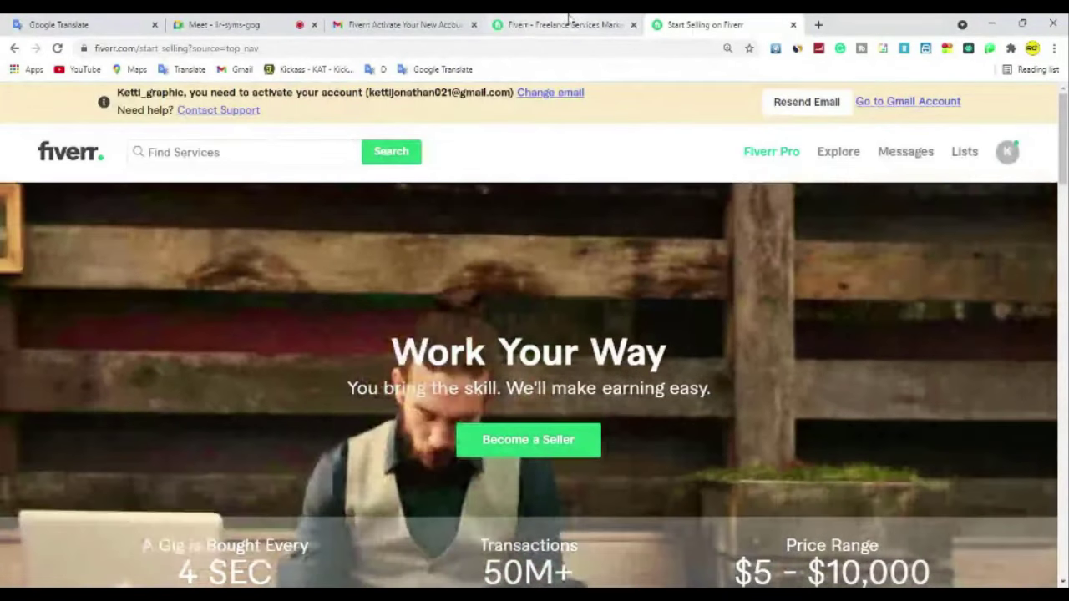
pyautogui.click(568, 20)
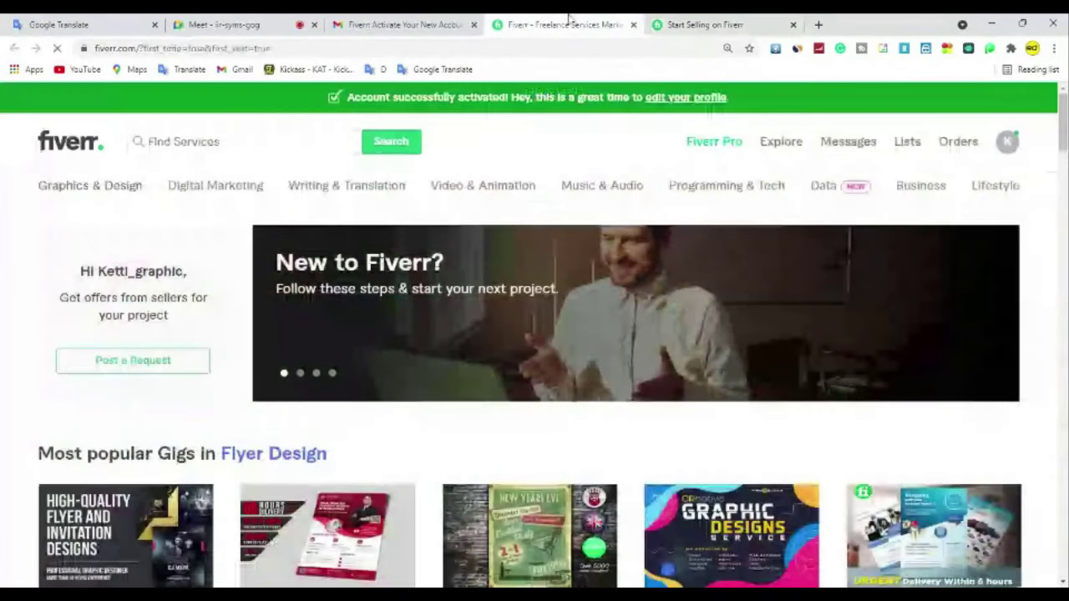
pyautogui.click(399, 25)
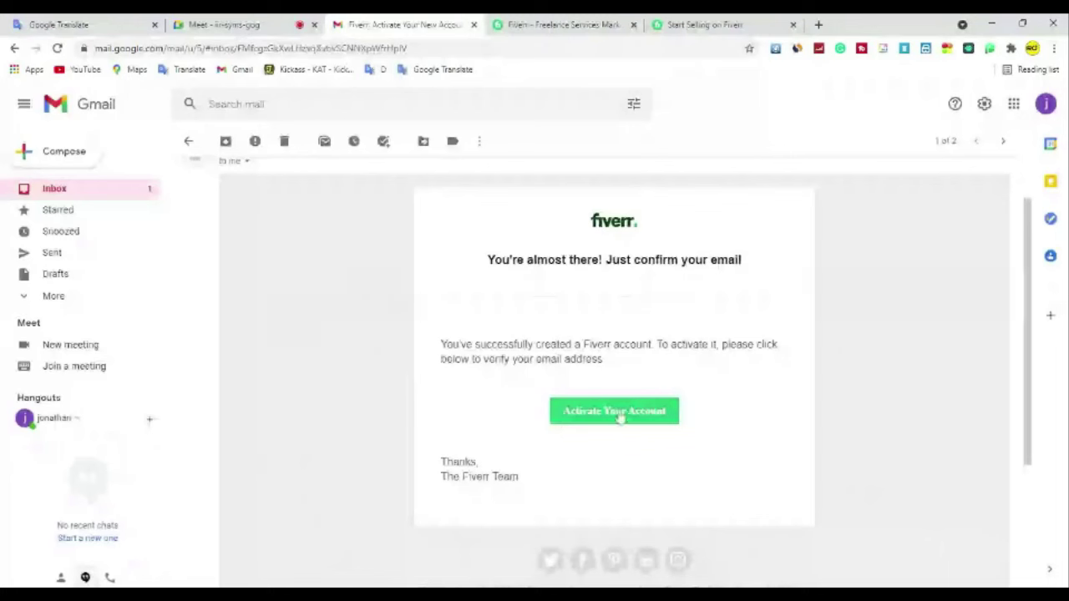
pyautogui.click(539, 18)
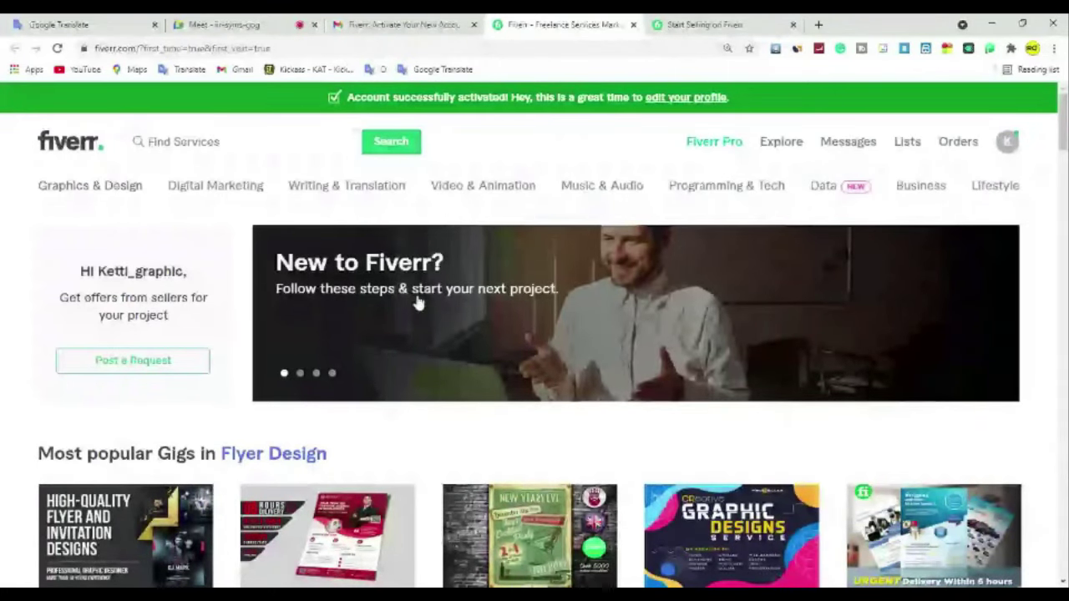
pyautogui.scroll(-3, 418, 303)
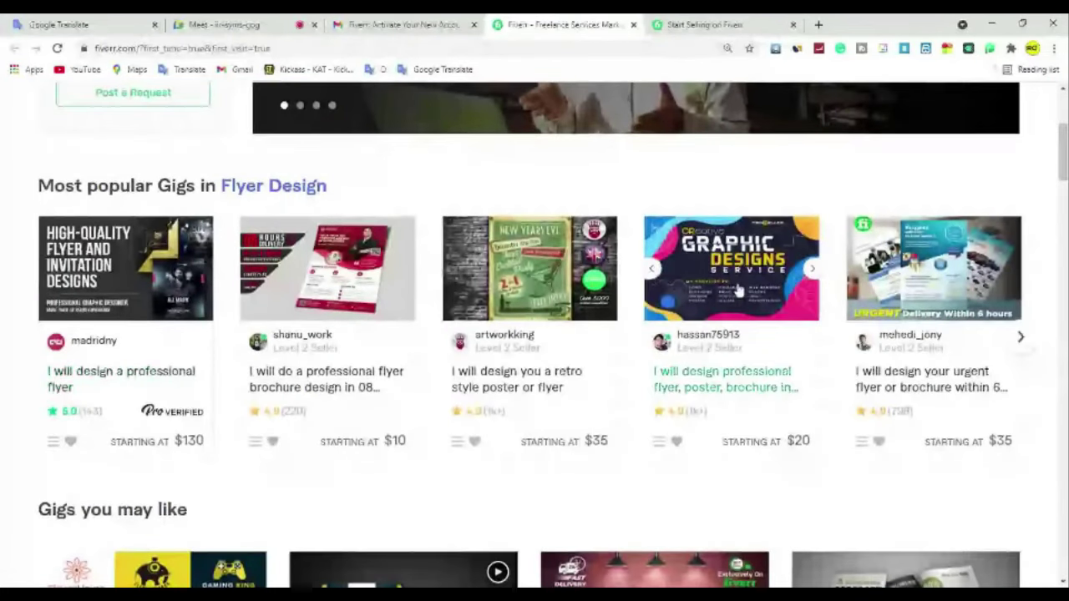
pyautogui.scroll(-1, 739, 288)
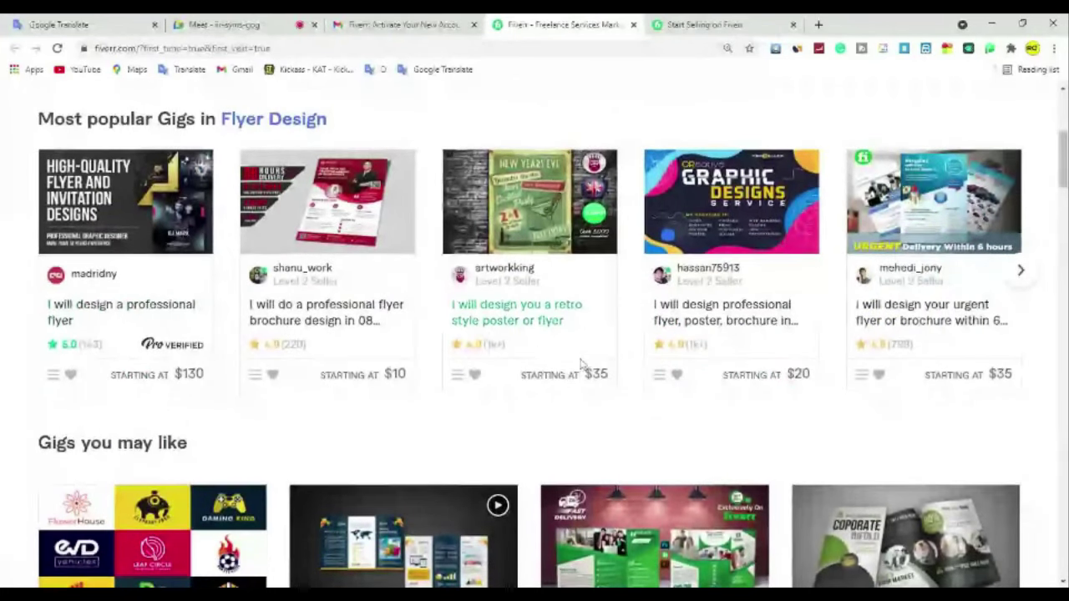
pyautogui.scroll(-3, 595, 368)
pyautogui.scroll(-2, 598, 362)
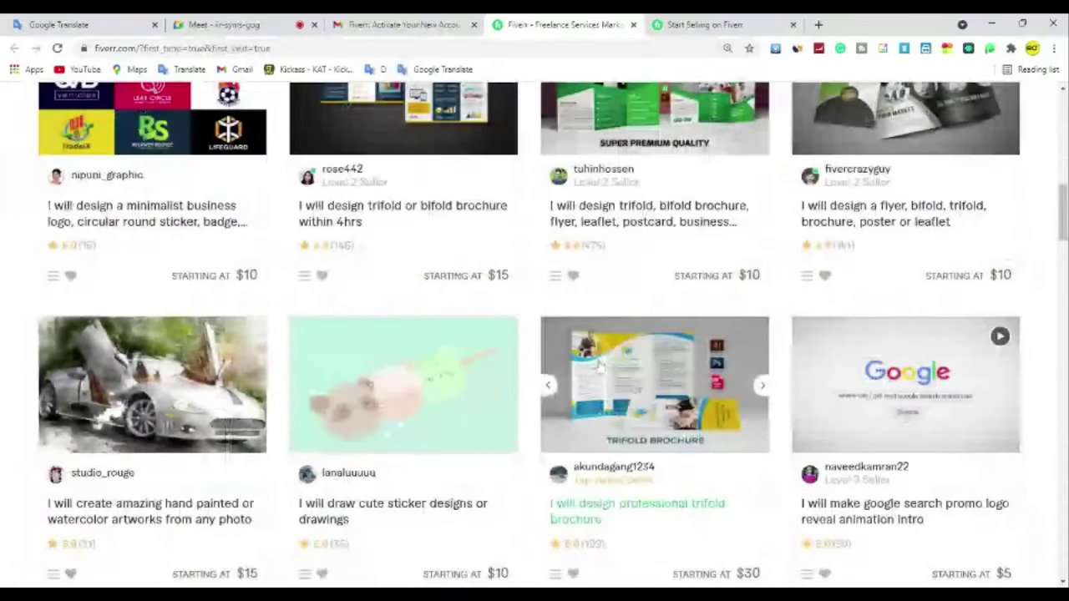
pyautogui.scroll(-2, 599, 363)
pyautogui.scroll(-4, 730, 417)
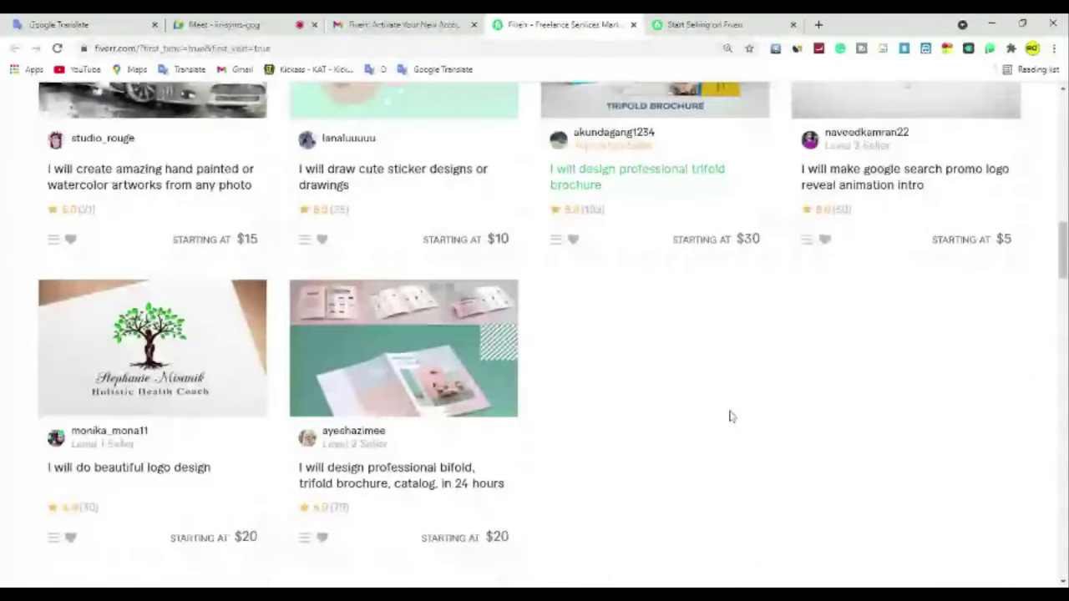
pyautogui.scroll(15, 730, 417)
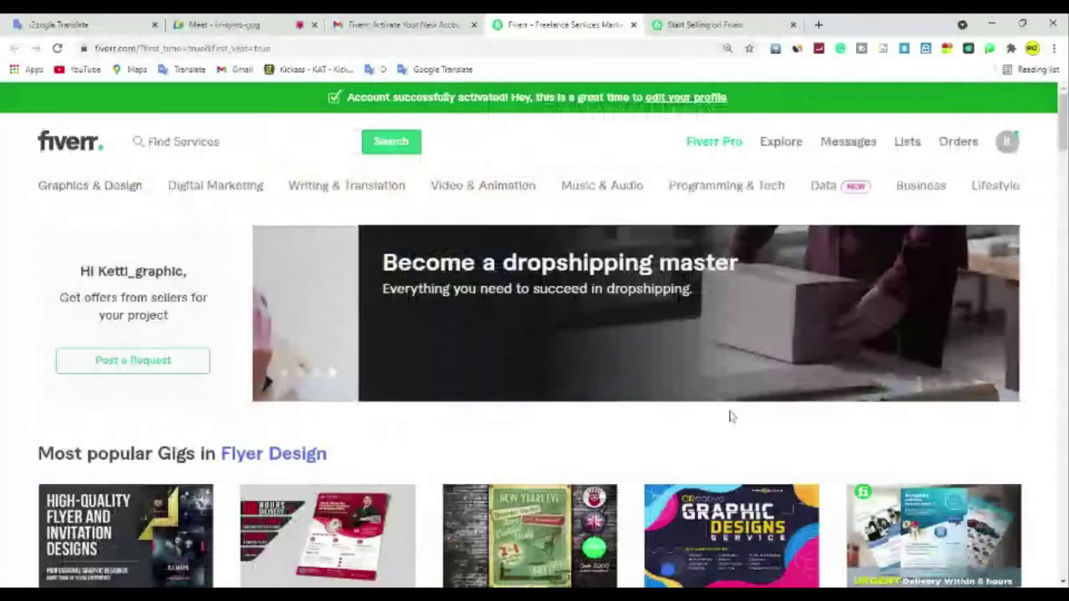
pyautogui.moveTo(98, 190)
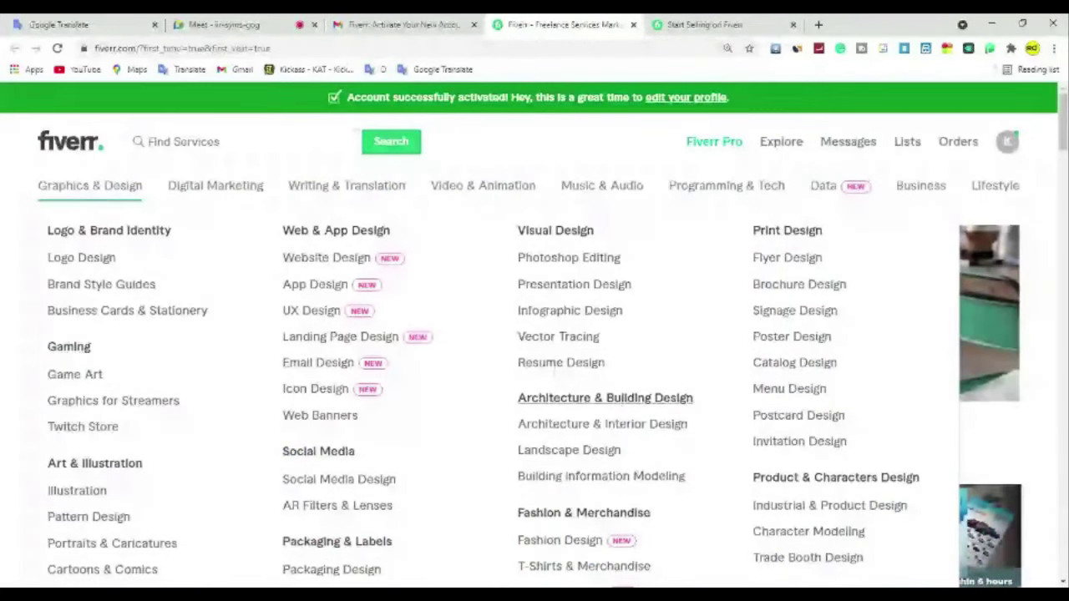
pyautogui.scroll(-1, 101, 157)
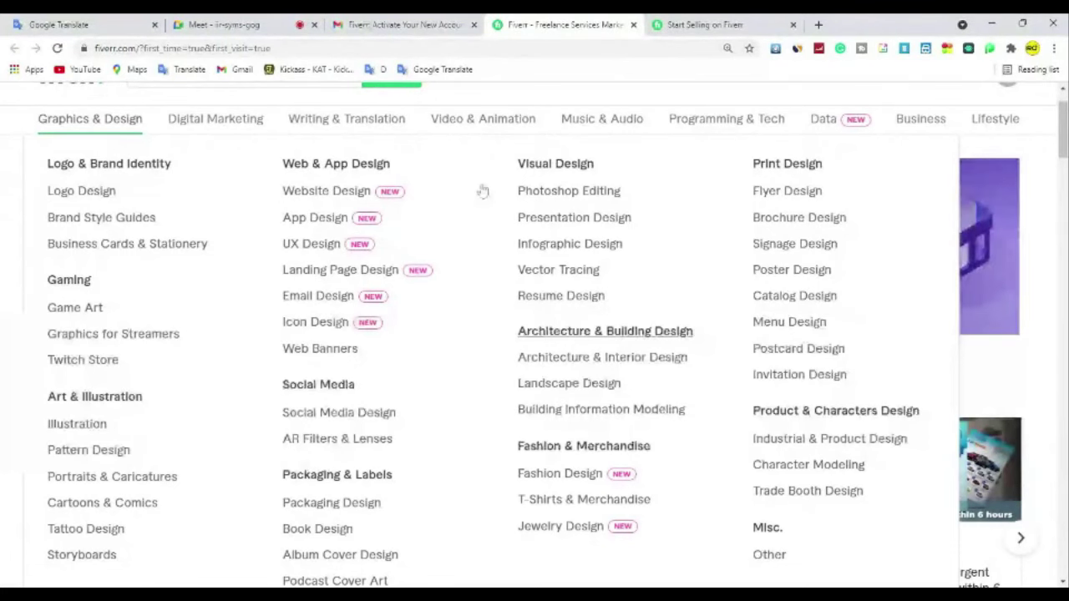
pyautogui.doubleClick(829, 214)
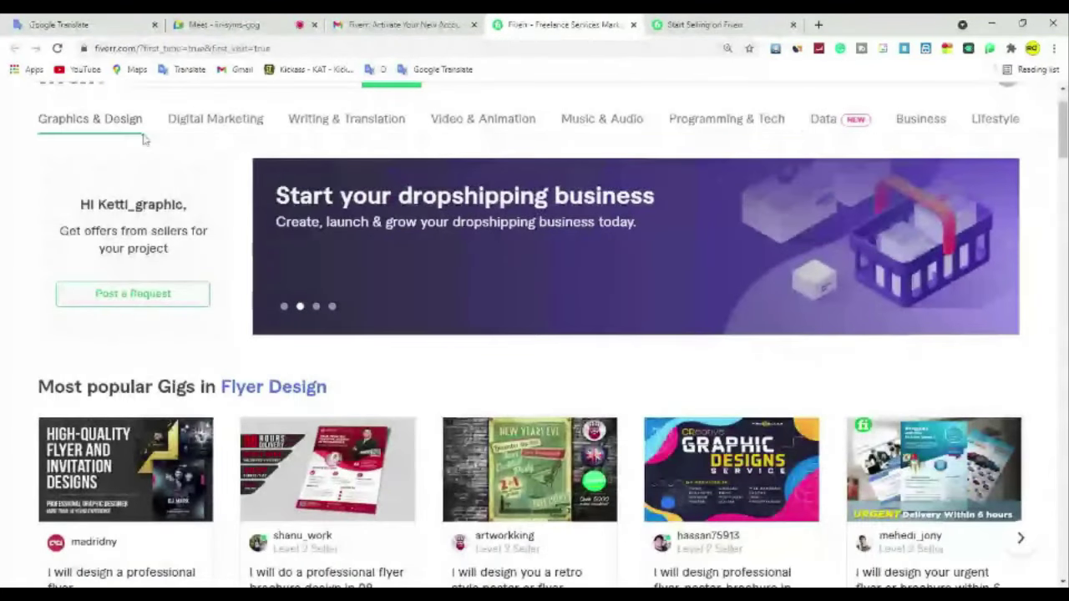
# Step: Open Graphics & Design and preview the Digital Marketing, Music & Audio and Video & Animation menus
pyautogui.click(760, 198)
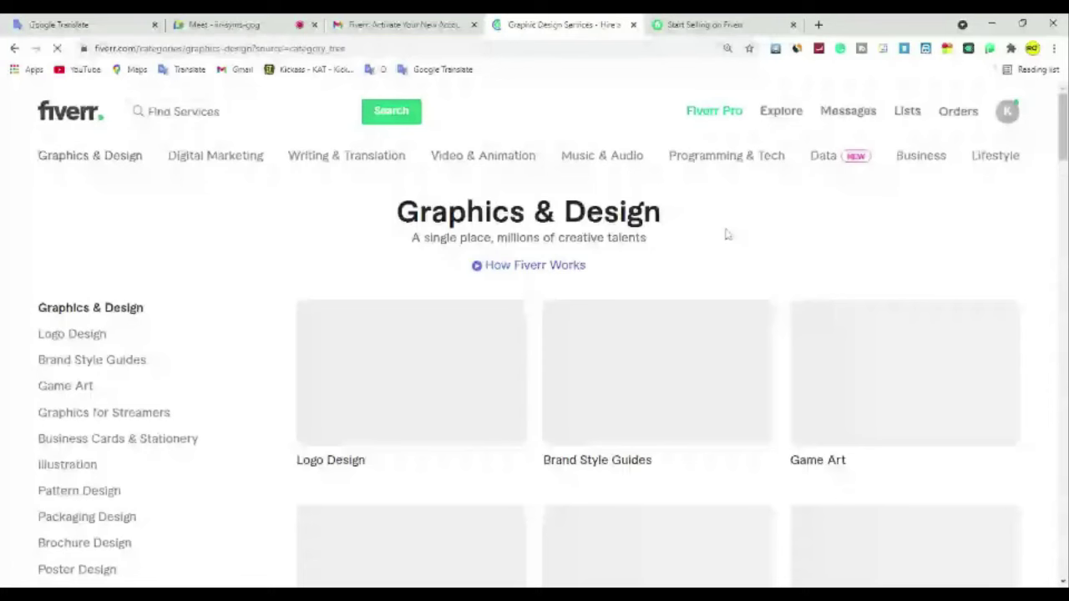
pyautogui.moveTo(186, 165)
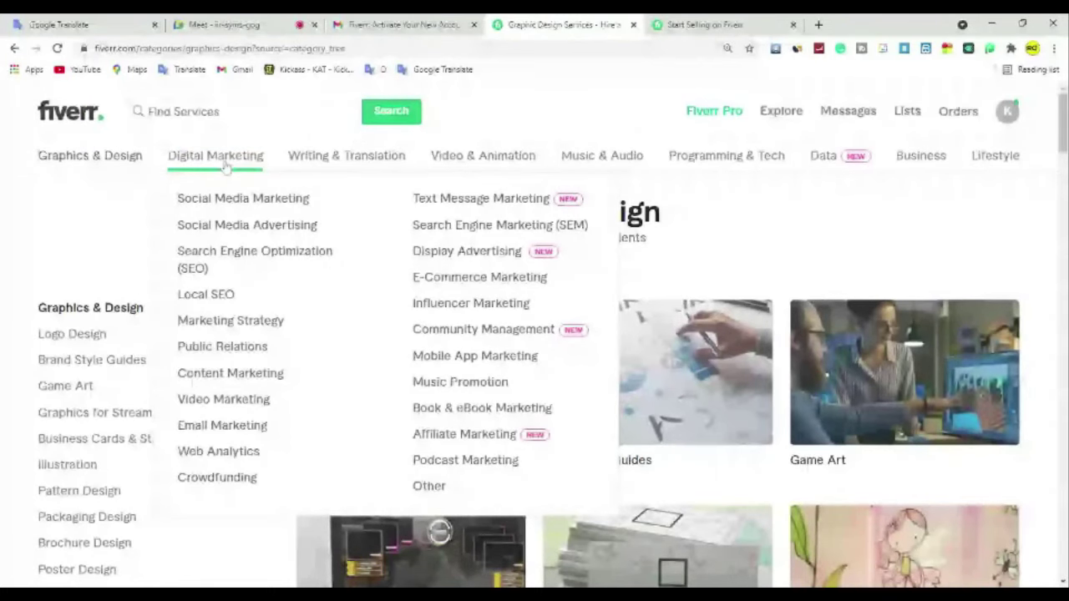
pyautogui.moveTo(313, 155)
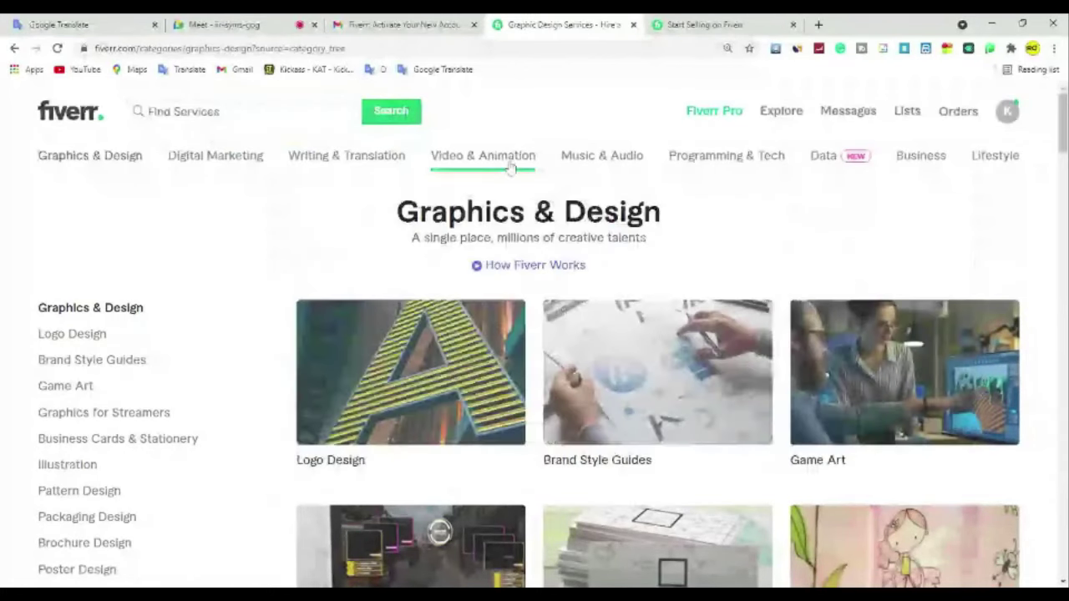
pyautogui.moveTo(599, 172)
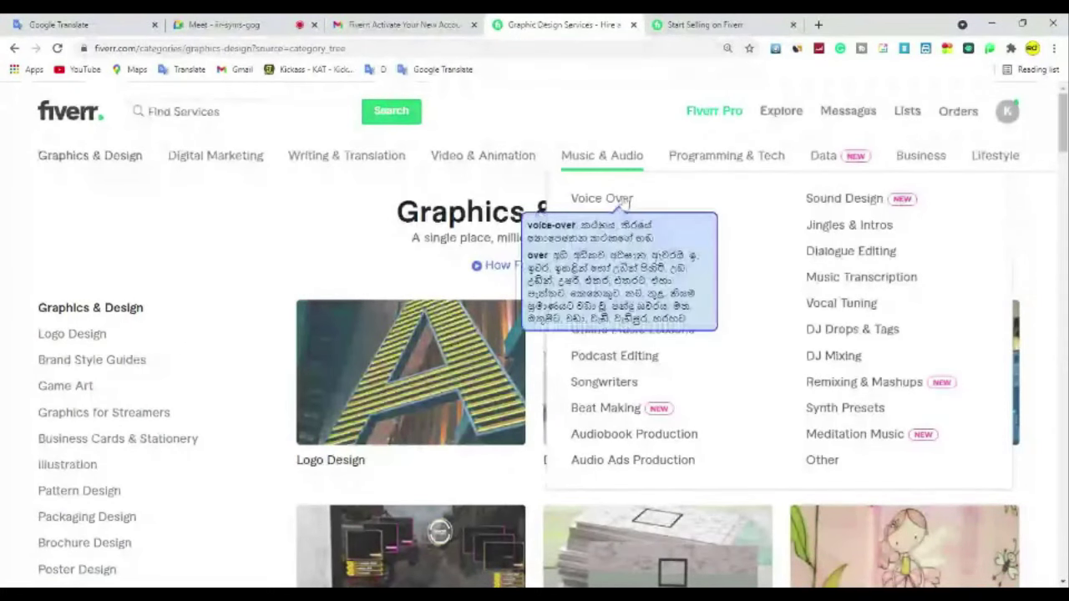
pyautogui.moveTo(515, 166)
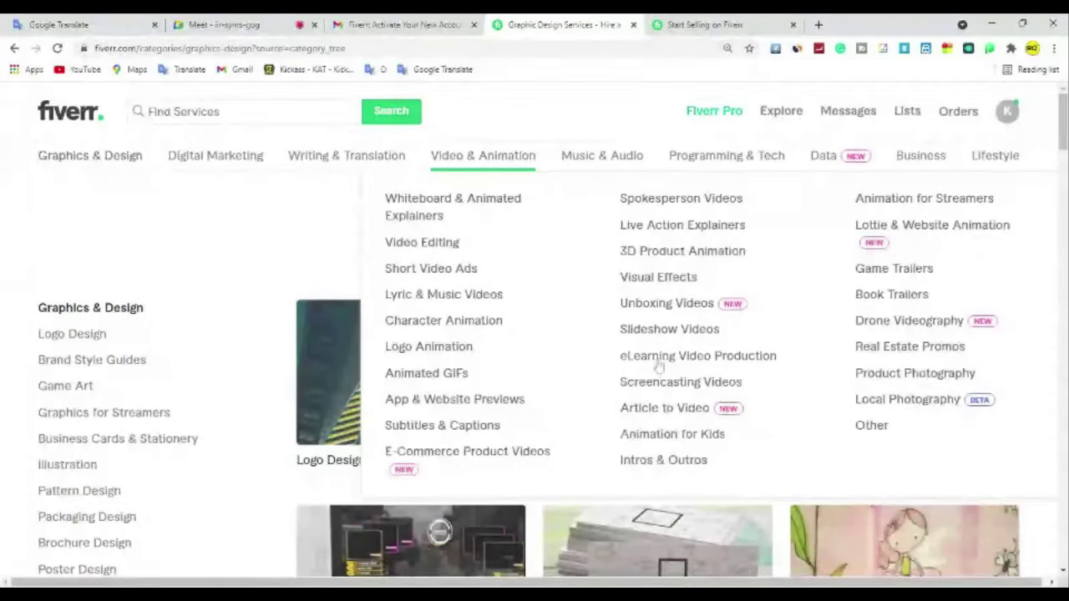
pyautogui.moveTo(735, 170)
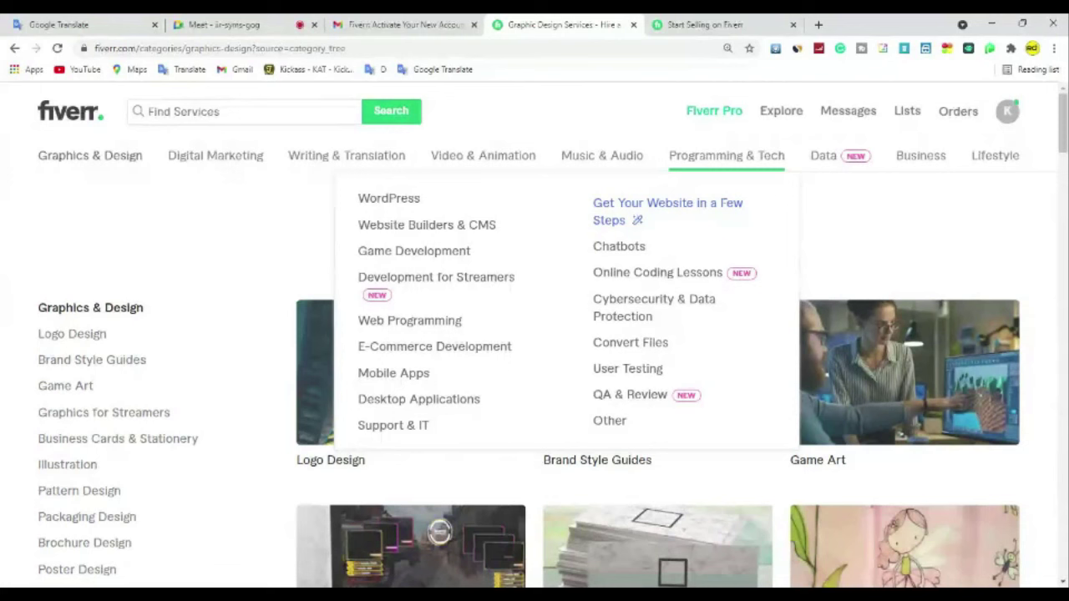
pyautogui.moveTo(824, 167)
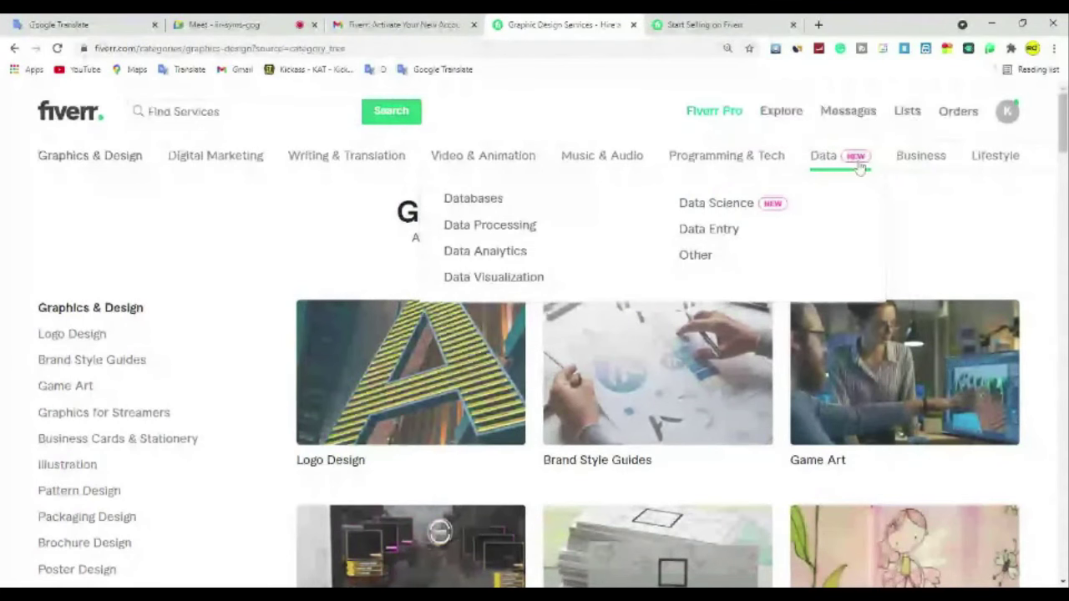
pyautogui.moveTo(903, 165)
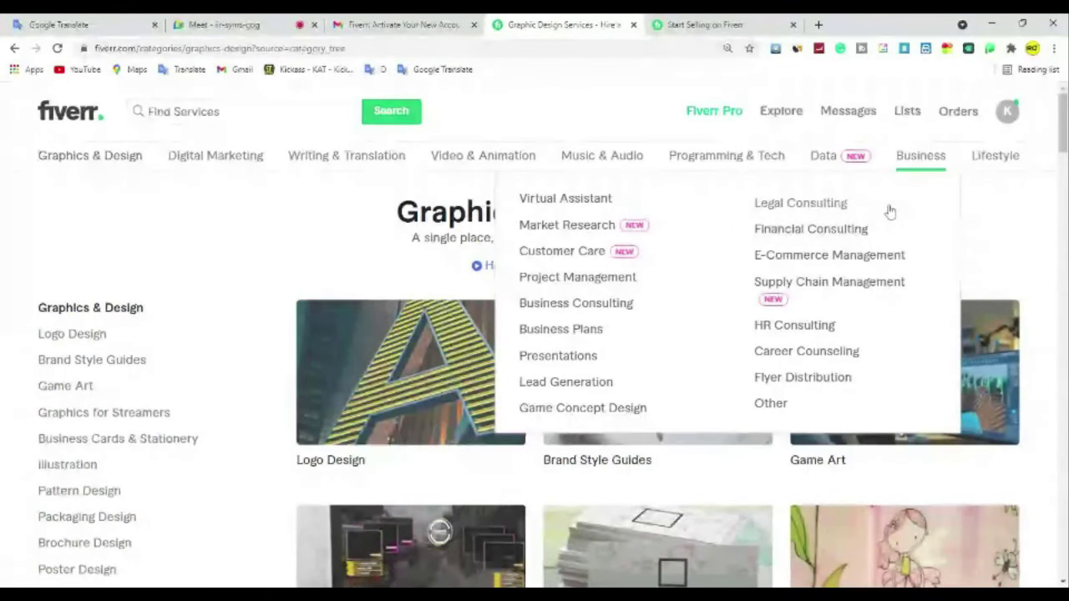
pyautogui.moveTo(987, 170)
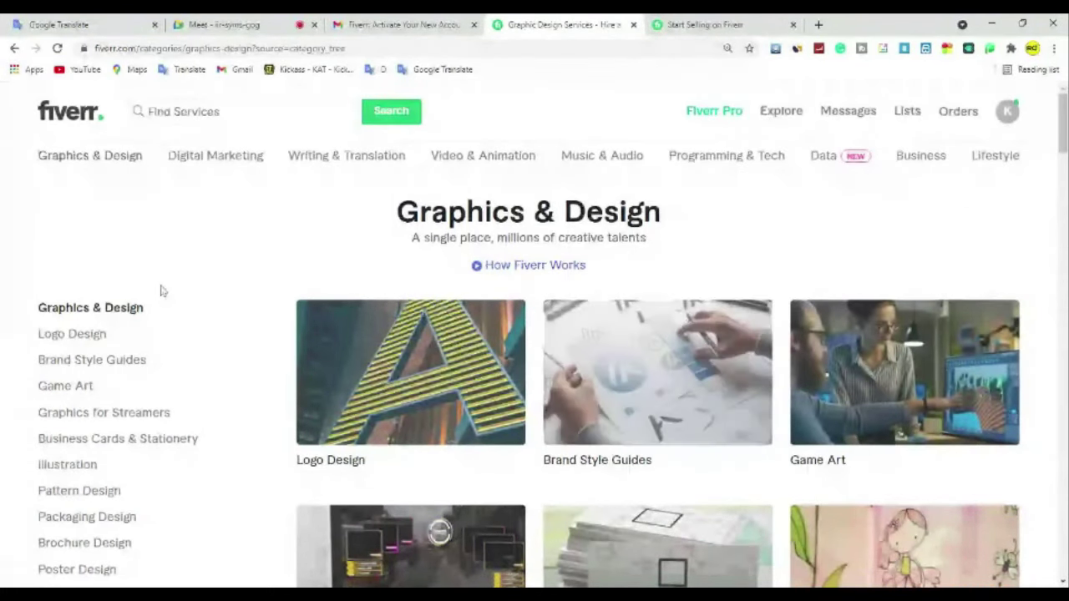
# Step: Go to the account's profile page from the avatar menu and scroll through it
pyautogui.scroll(-3, 161, 290)
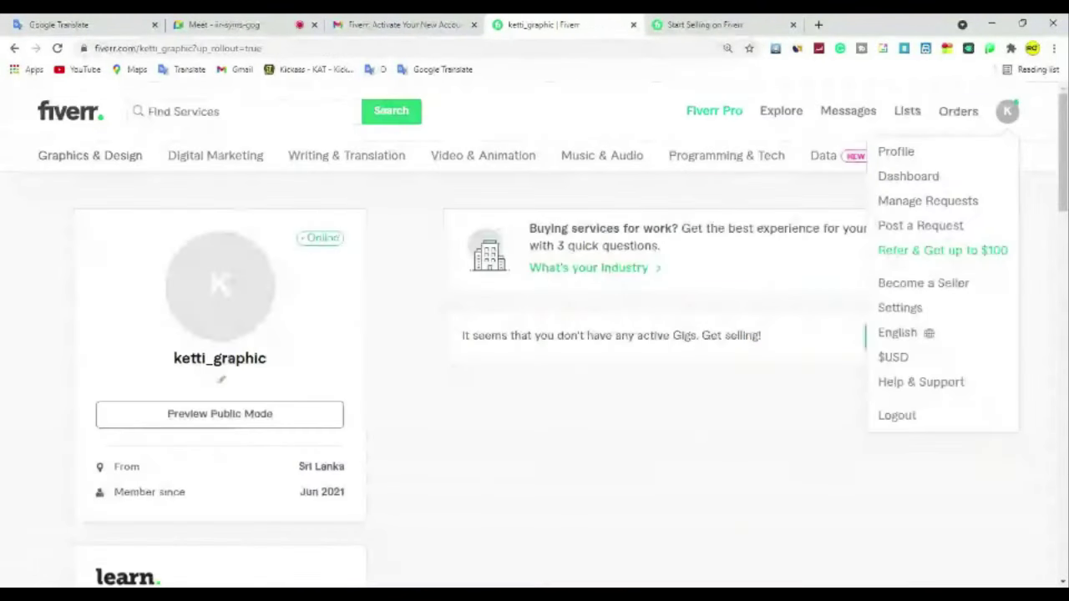
pyautogui.click(1007, 117)
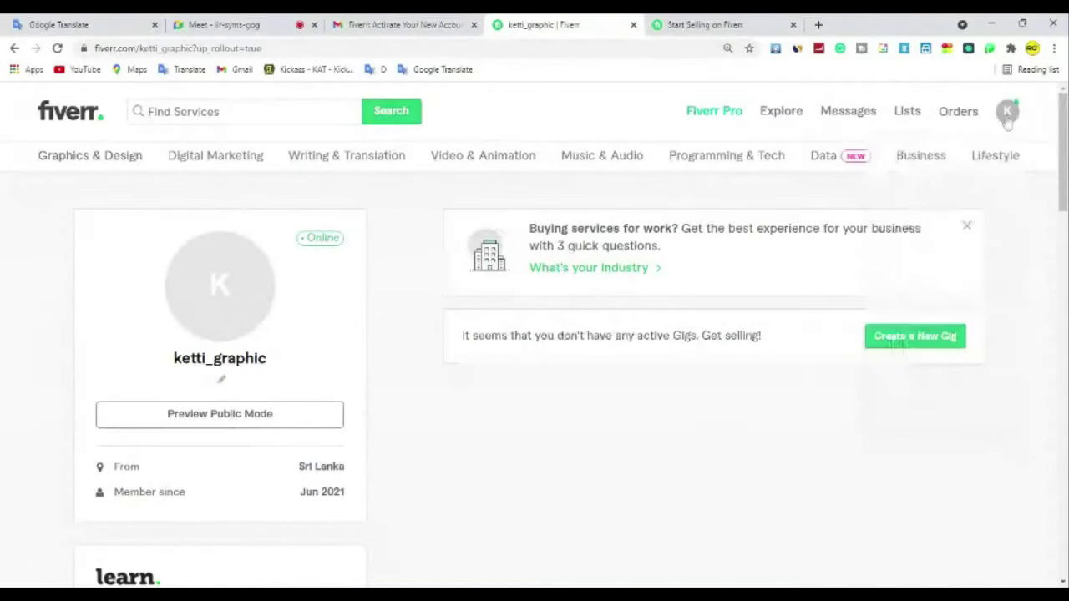
pyautogui.click(1008, 118)
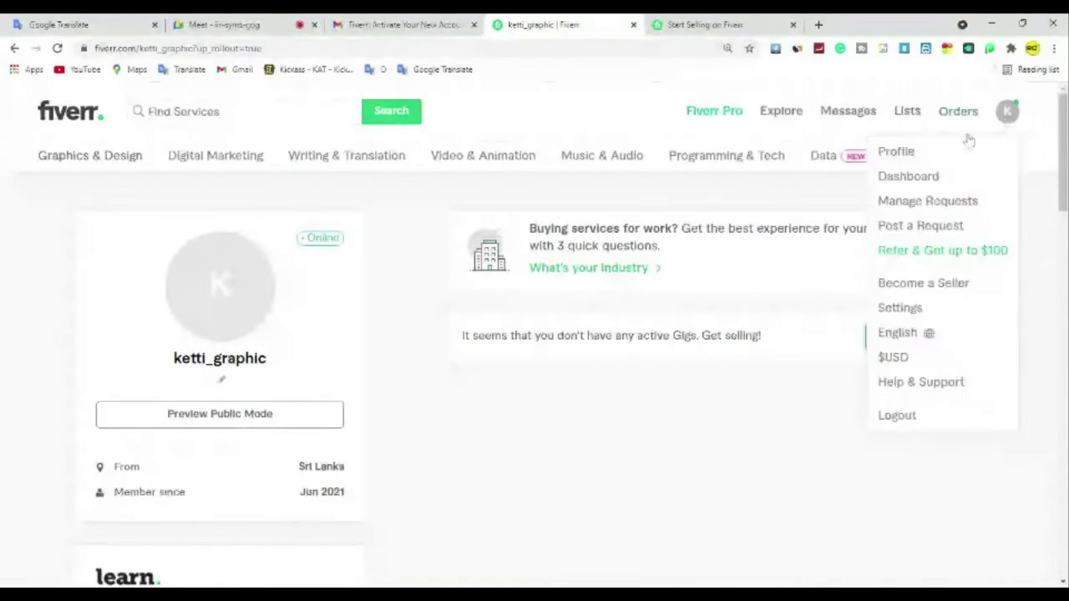
pyautogui.click(897, 154)
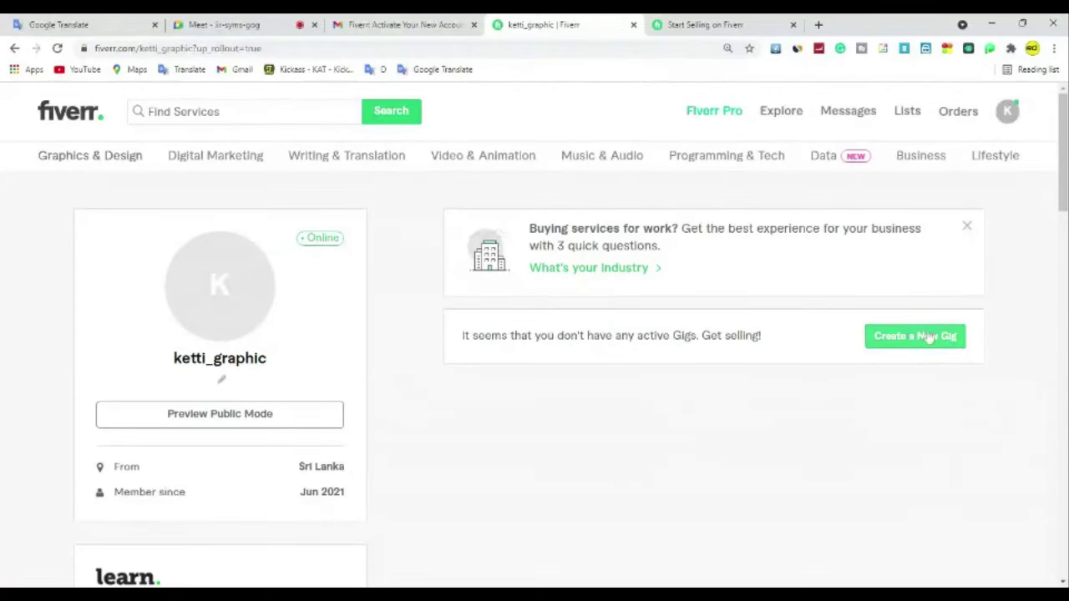
pyautogui.scroll(-1, 492, 349)
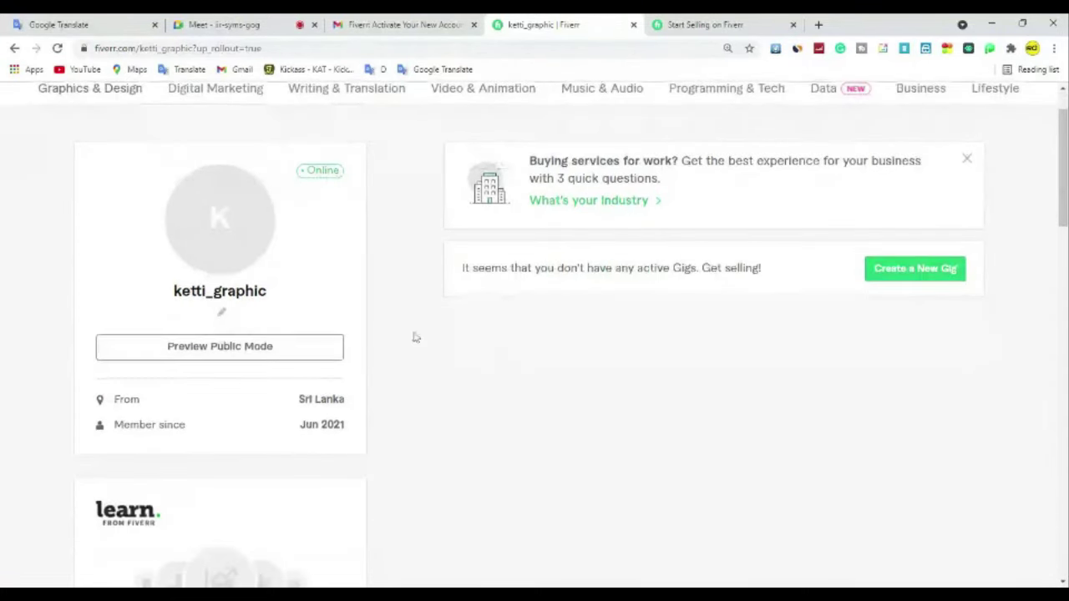
pyautogui.scroll(-5, 412, 337)
pyautogui.scroll(-5, 413, 337)
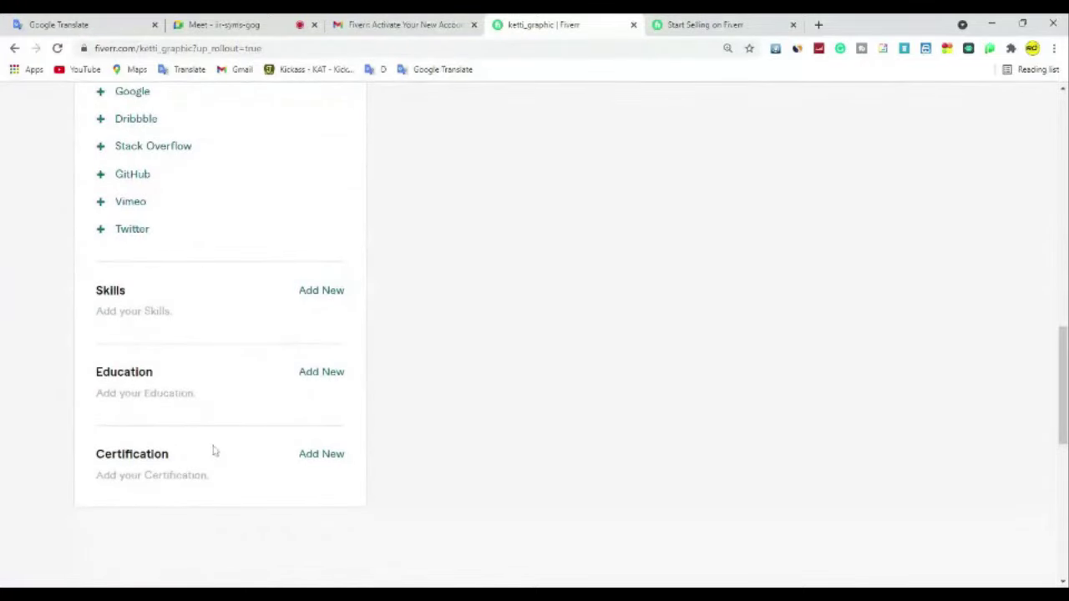
pyautogui.scroll(7, 213, 450)
pyautogui.scroll(5, 213, 449)
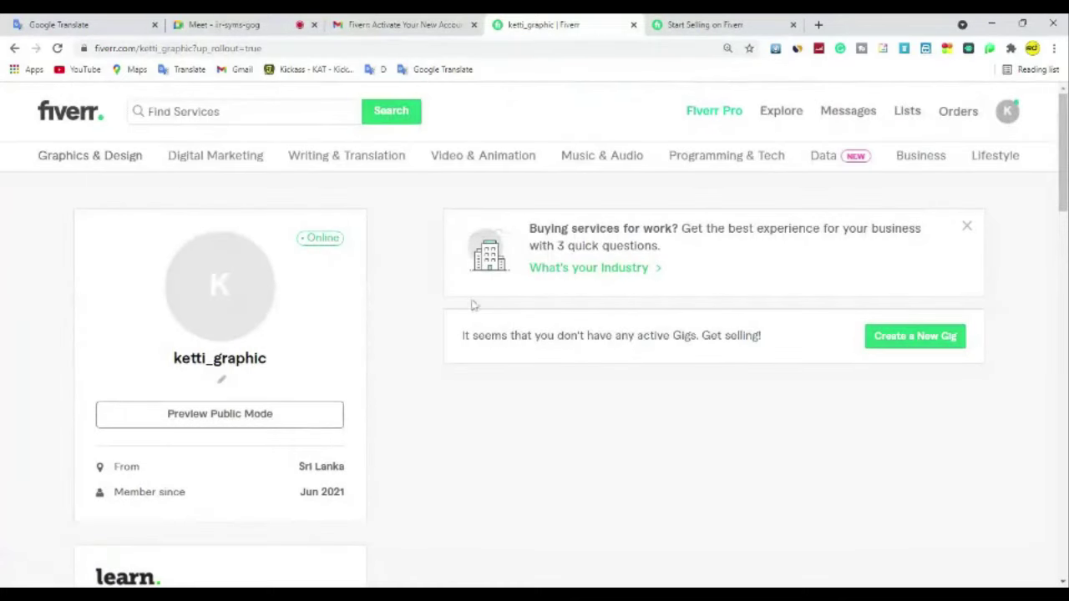
# Step: Start uploading a profile photo from the avatar picture, then cancel the file dialog
pyautogui.moveTo(220, 294)
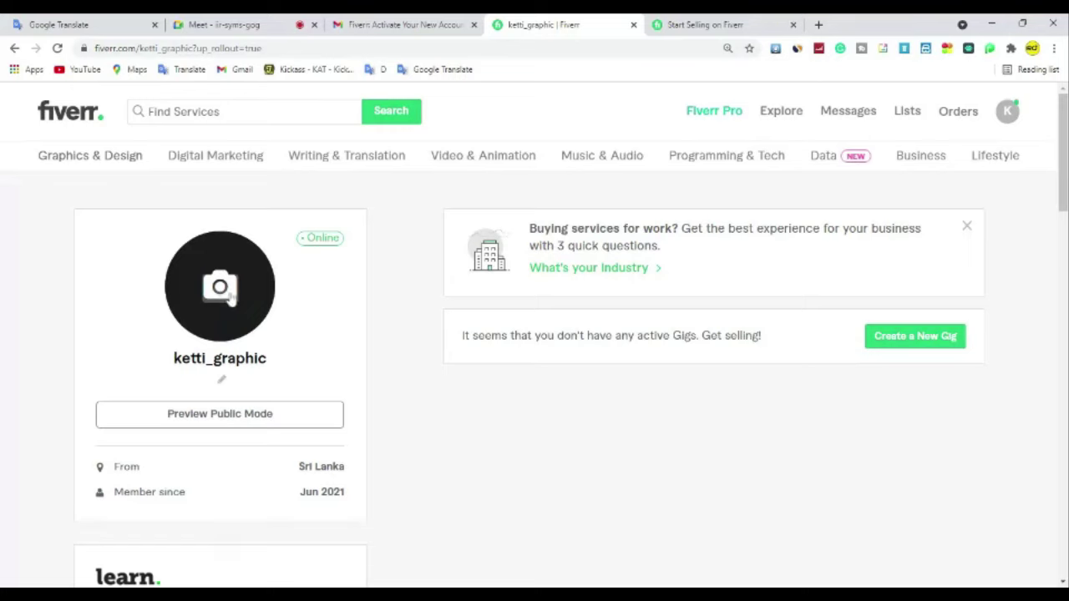
pyautogui.click(234, 302)
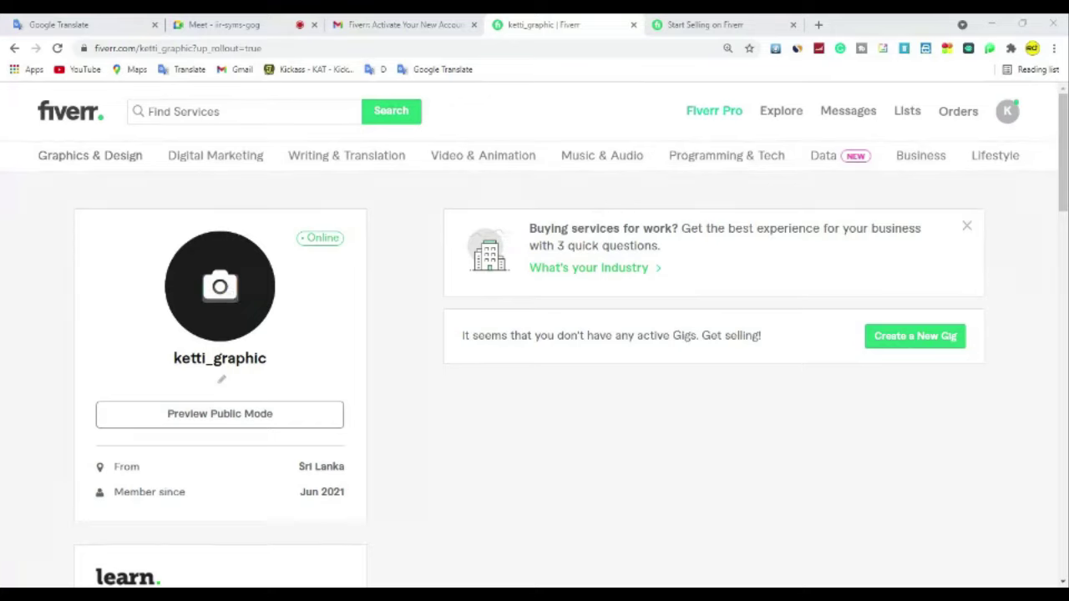
pyautogui.click(844, 135)
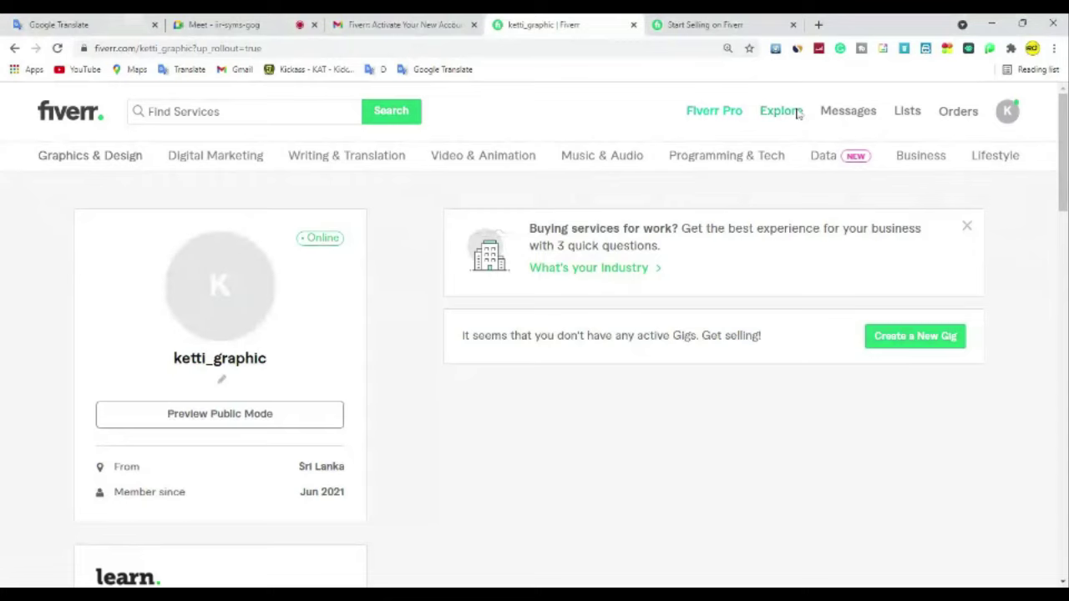
# Step: In a new tab, search Google Images for 'people' and preview the woman on a pink background
pyautogui.click(818, 25)
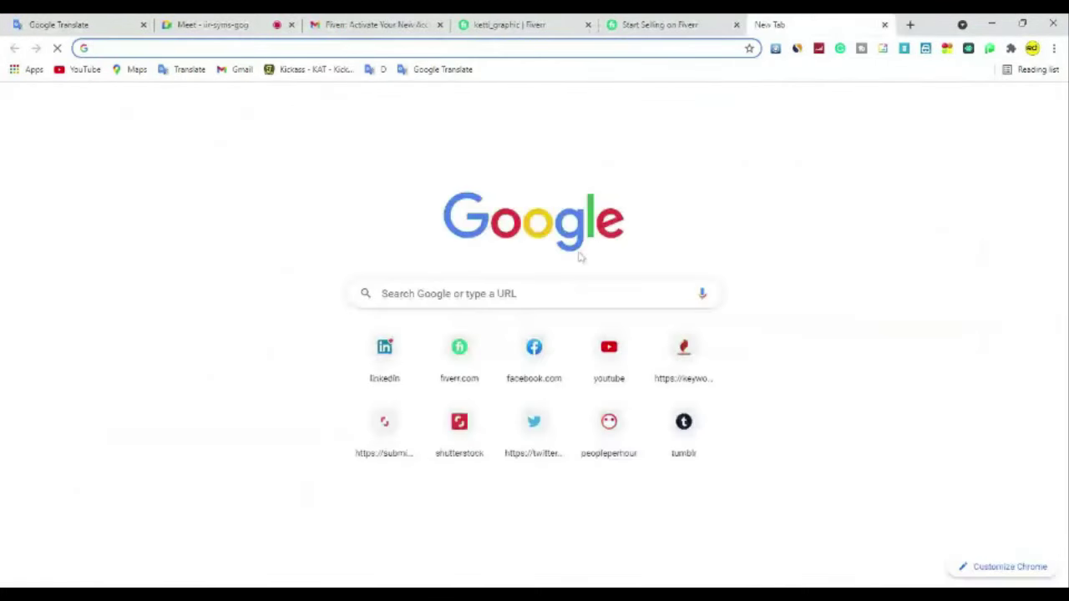
pyautogui.click(534, 293)
pyautogui.write('p')
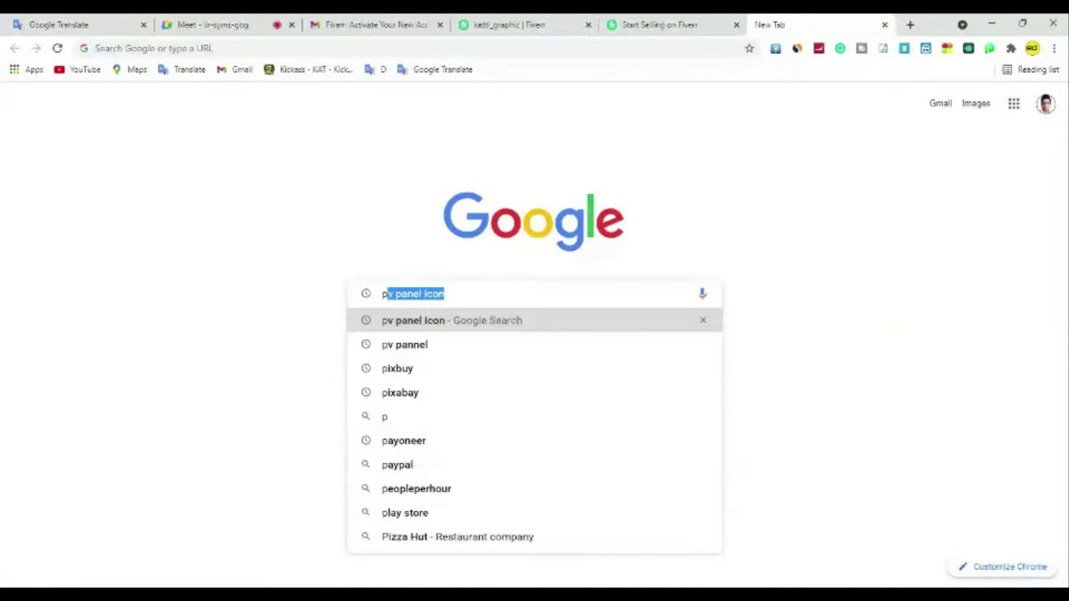
pyautogui.write('eo')
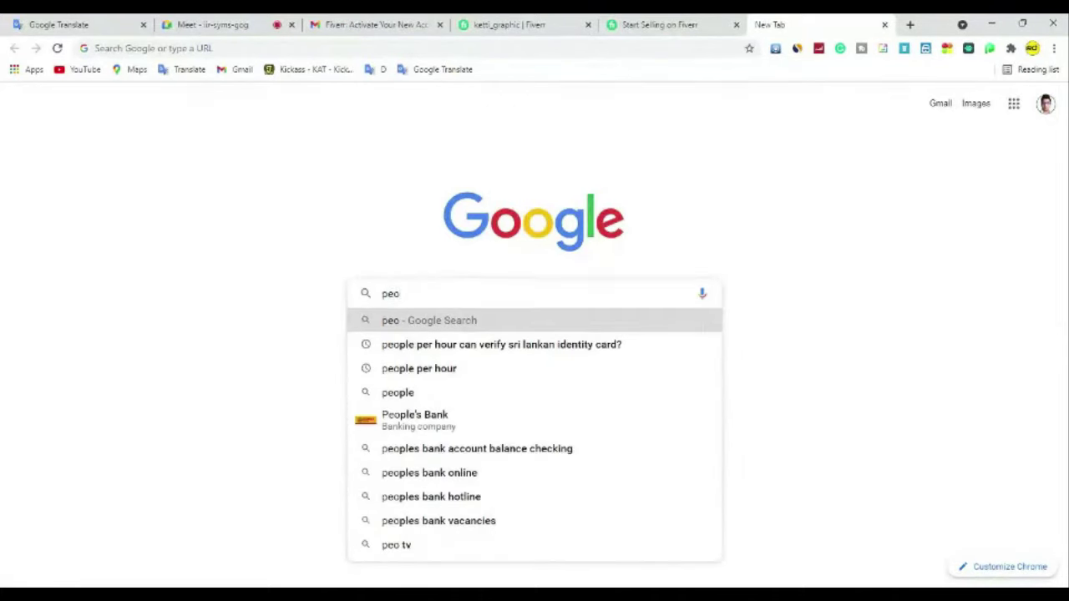
pyautogui.write('ple')
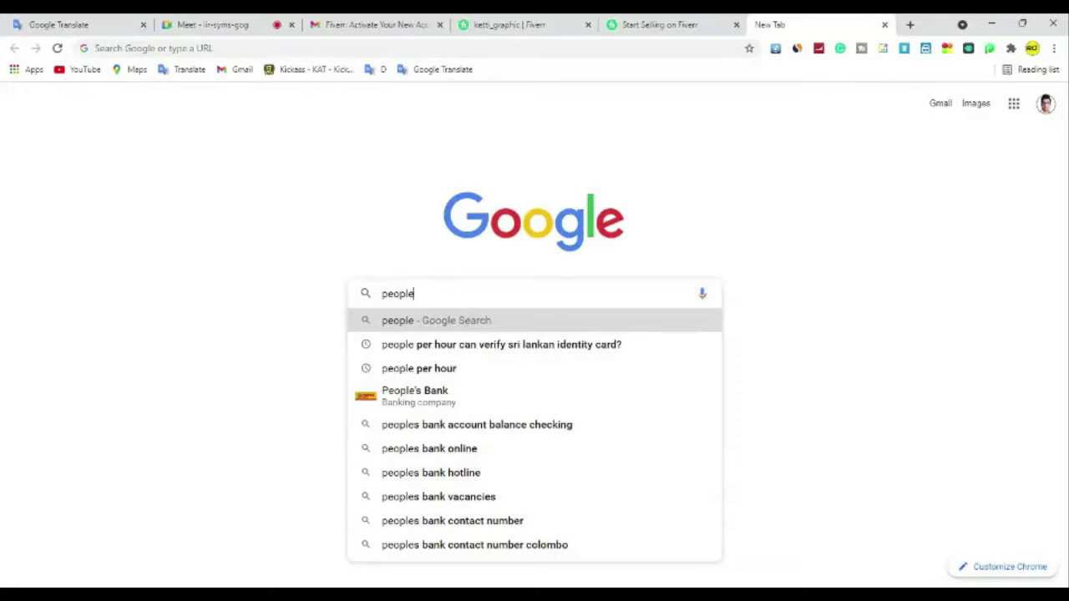
pyautogui.click(575, 325)
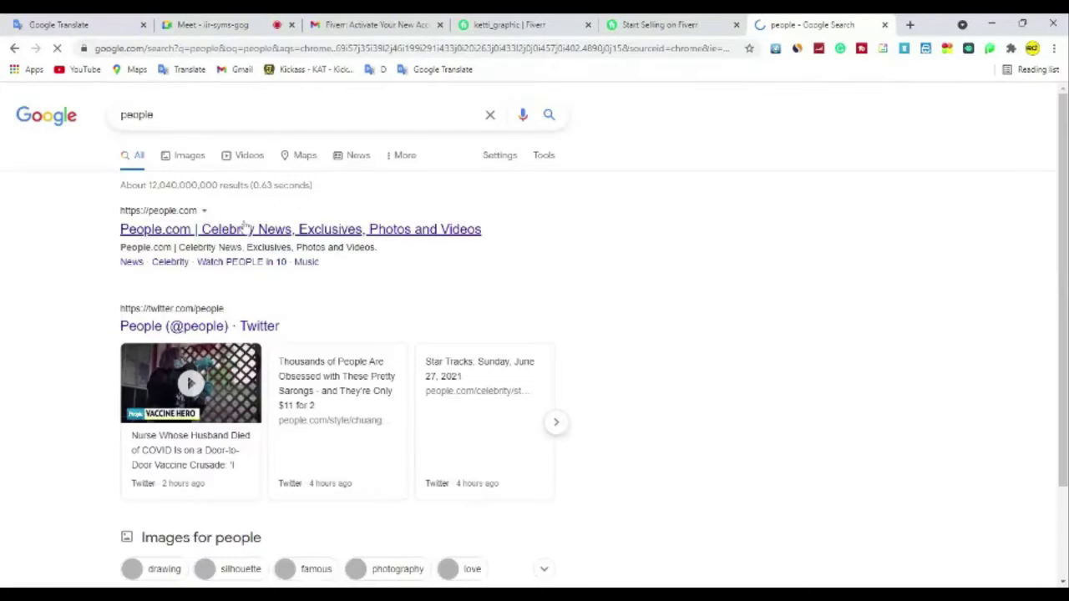
pyautogui.click(187, 154)
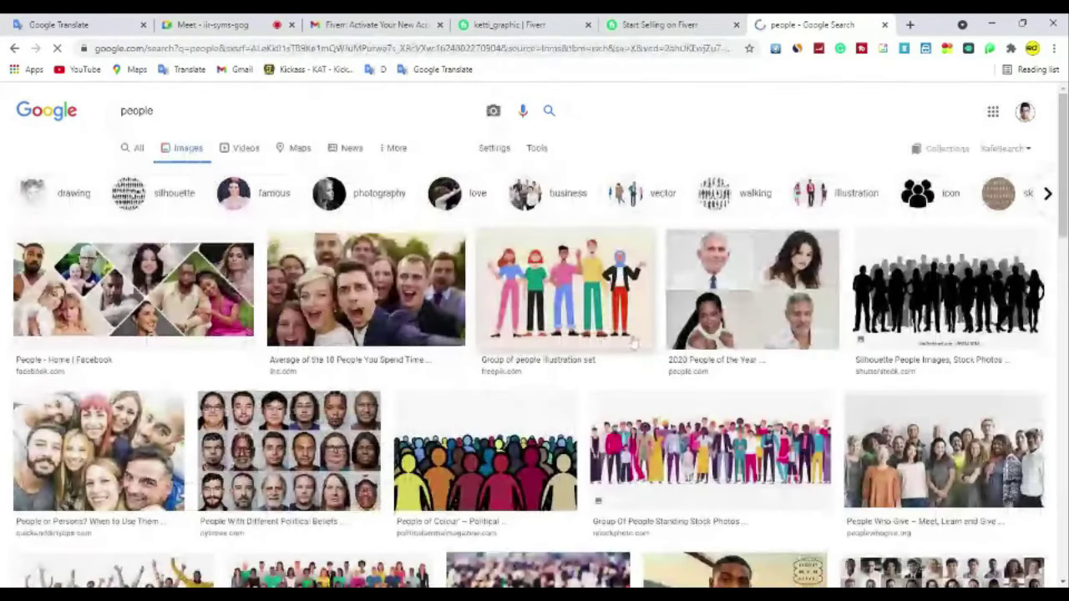
pyautogui.scroll(-3, 754, 393)
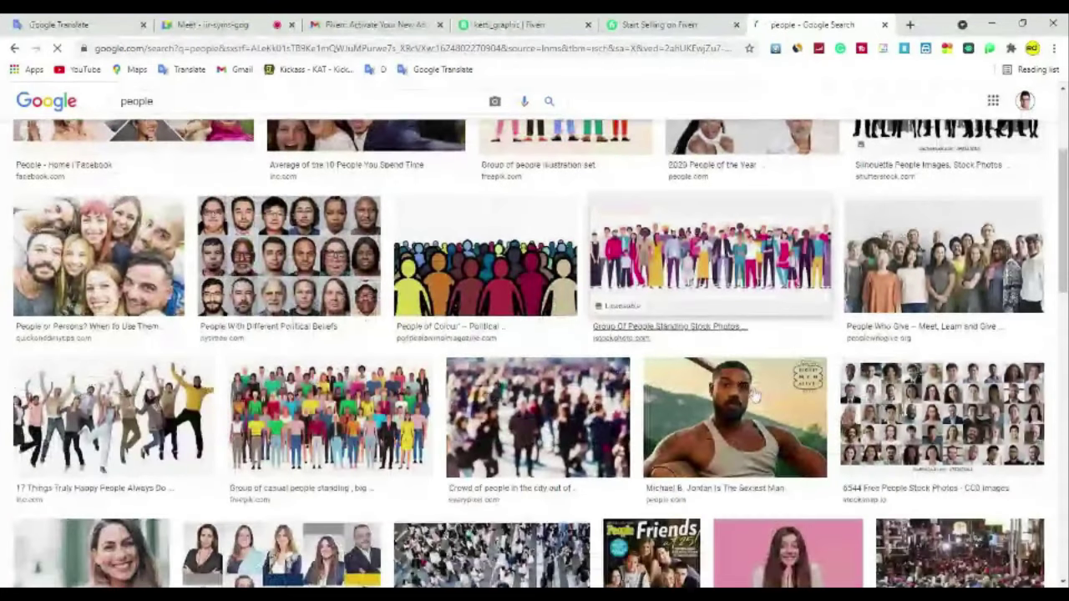
pyautogui.click(788, 551)
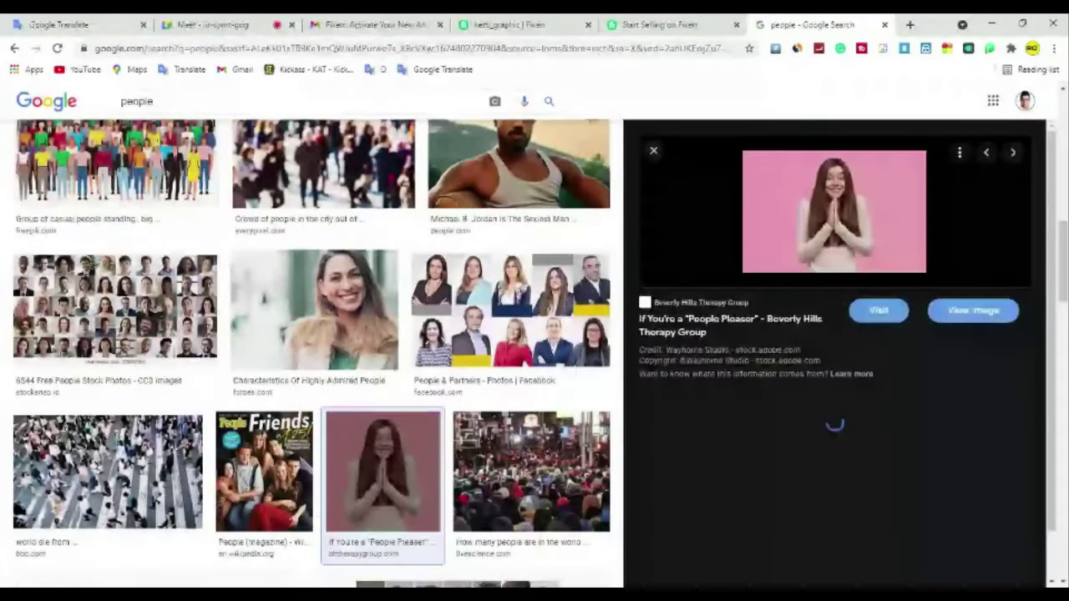